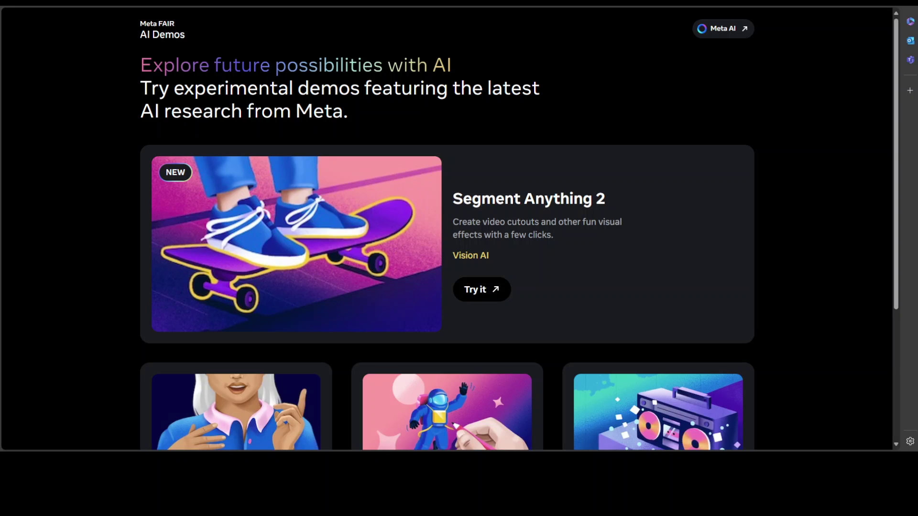
Browse the full list of demo cards on the Meta AI Demos page.
drag(898, 99, 898, 100)
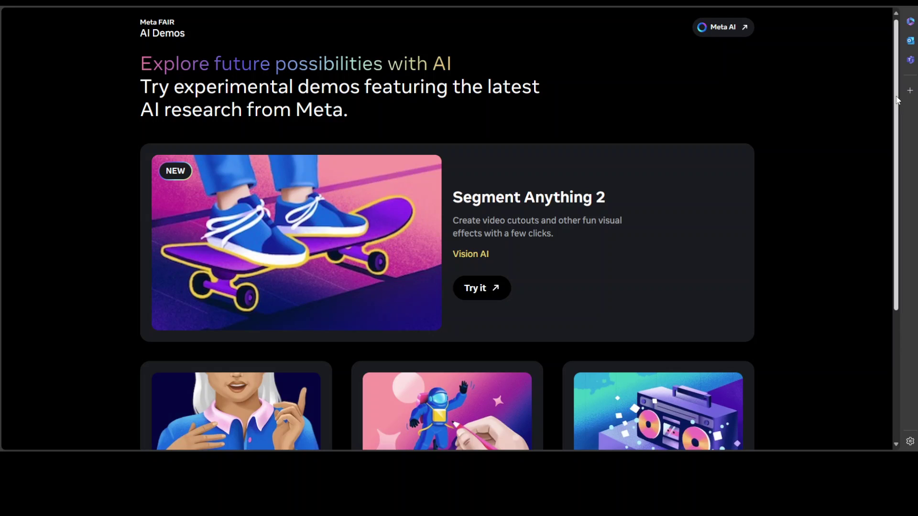
drag(897, 100, 898, 101)
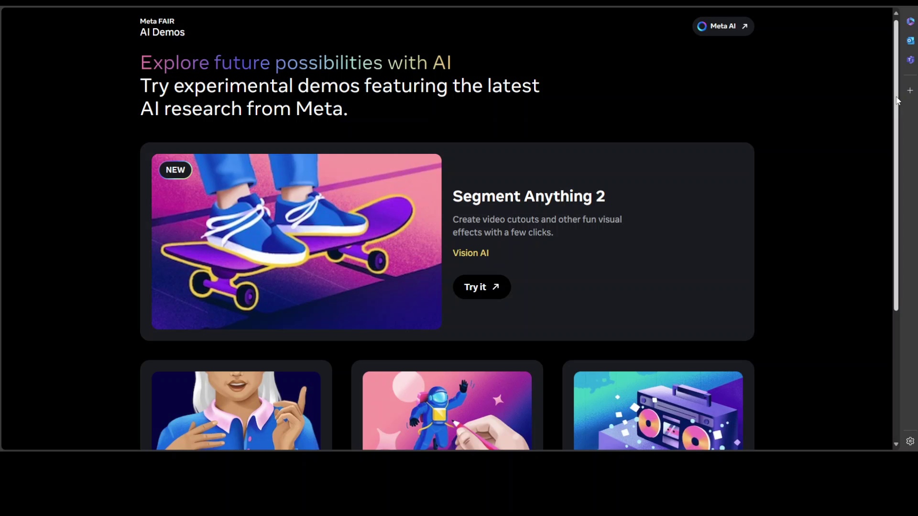
drag(897, 100, 882, 204)
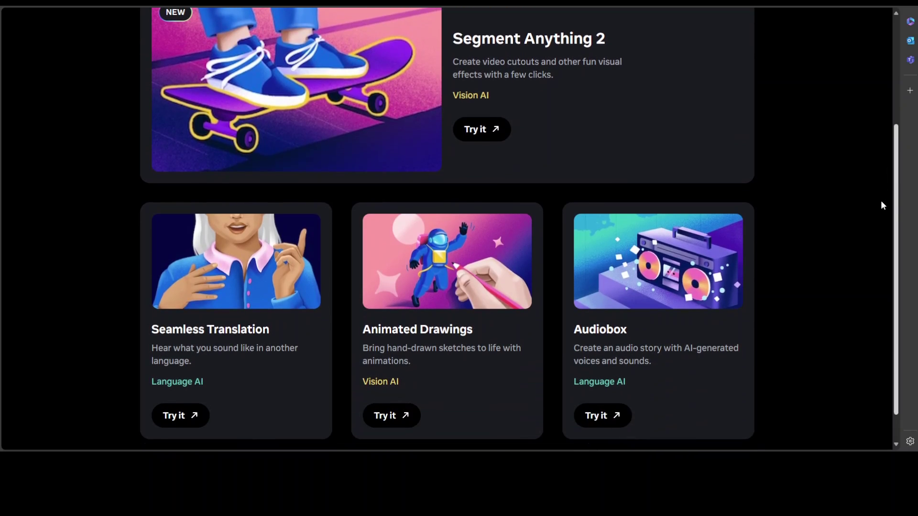
scroll(880, 201, down, 1)
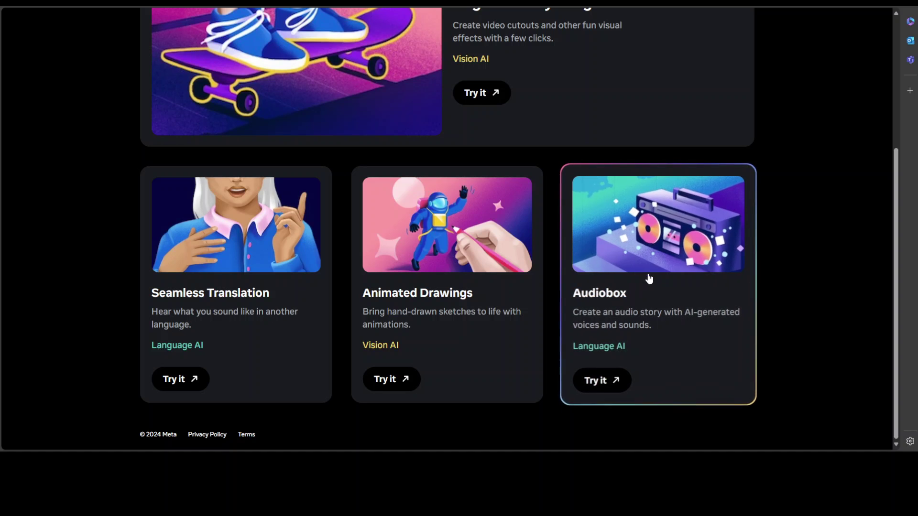
scroll(843, 237, up, 2)
scroll(853, 231, up, 2)
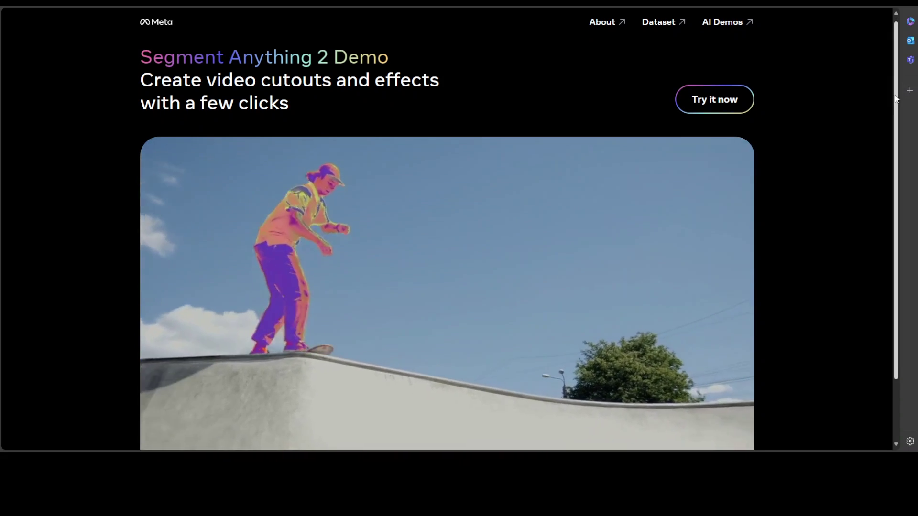
scroll(885, 224, down, 3)
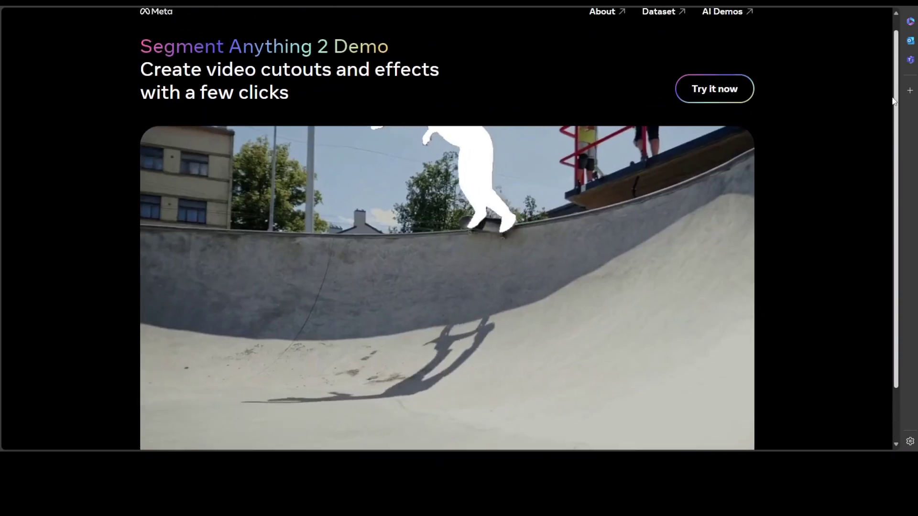
scroll(885, 223, up, 2)
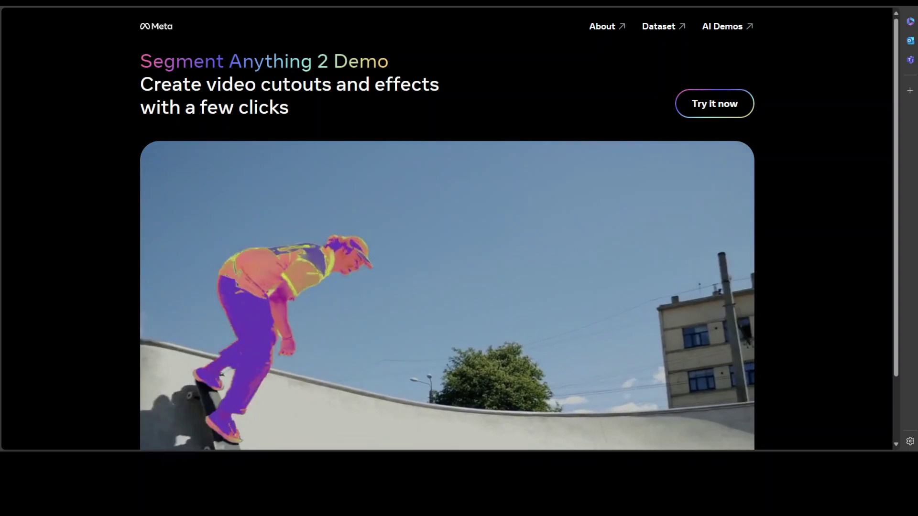
Open the Segment Anything Model 2 introduction blog post and scroll through it.
click(601, 26)
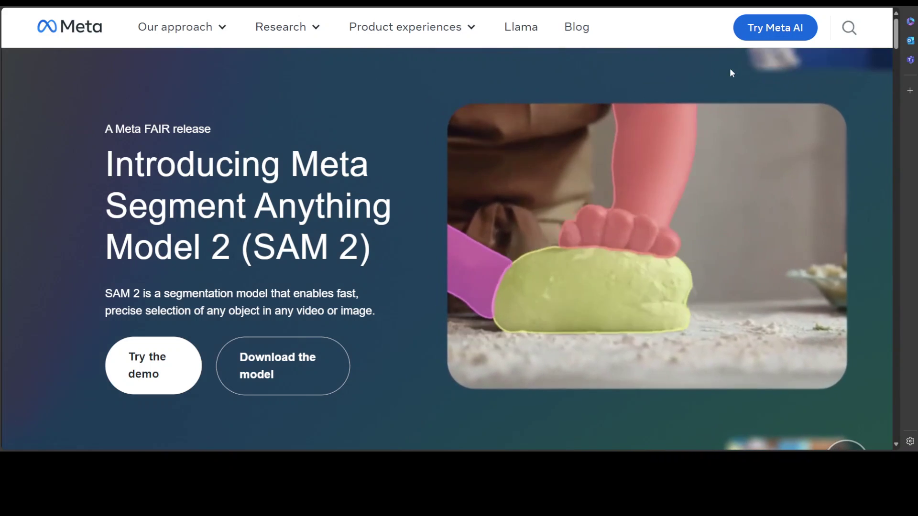
mouse_move(895, 29)
mouse_down()
mouse_move(896, 109)
mouse_move(896, 14)
mouse_up()
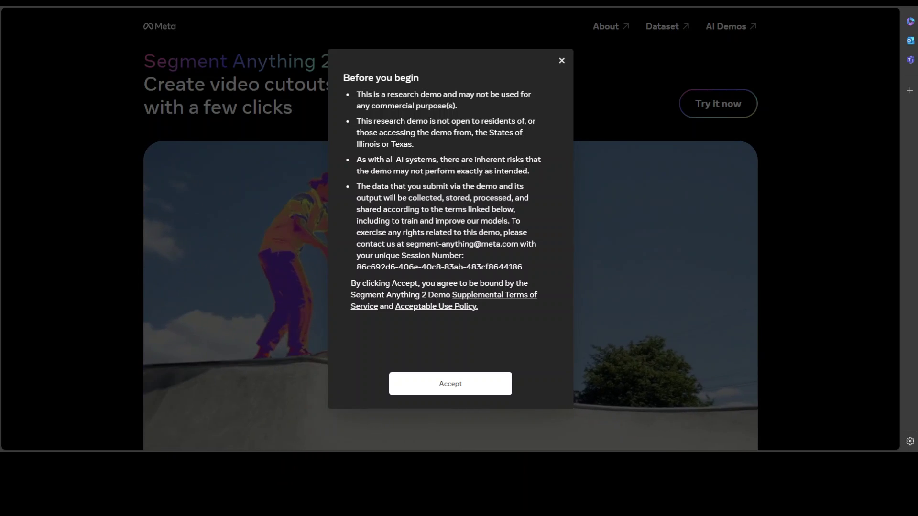
Accept the research-demo terms so the editor loads the ball-juggling video.
click(435, 388)
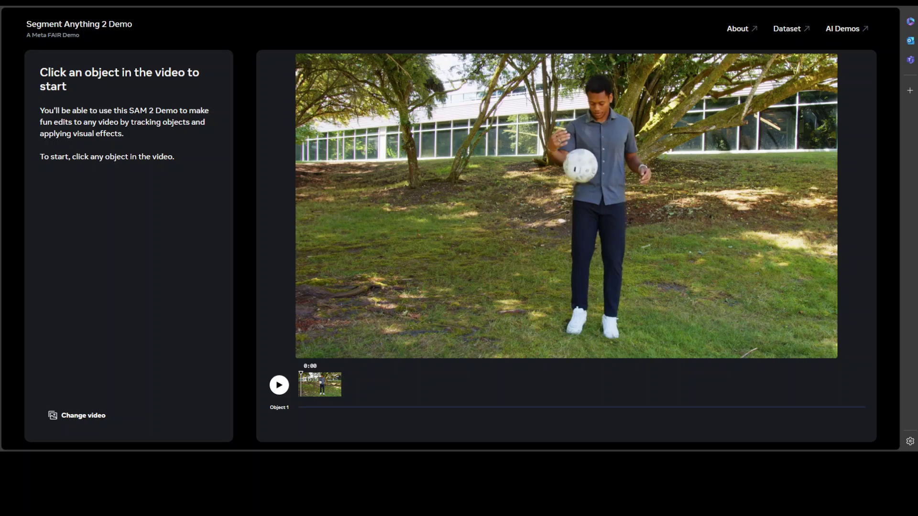
click(578, 168)
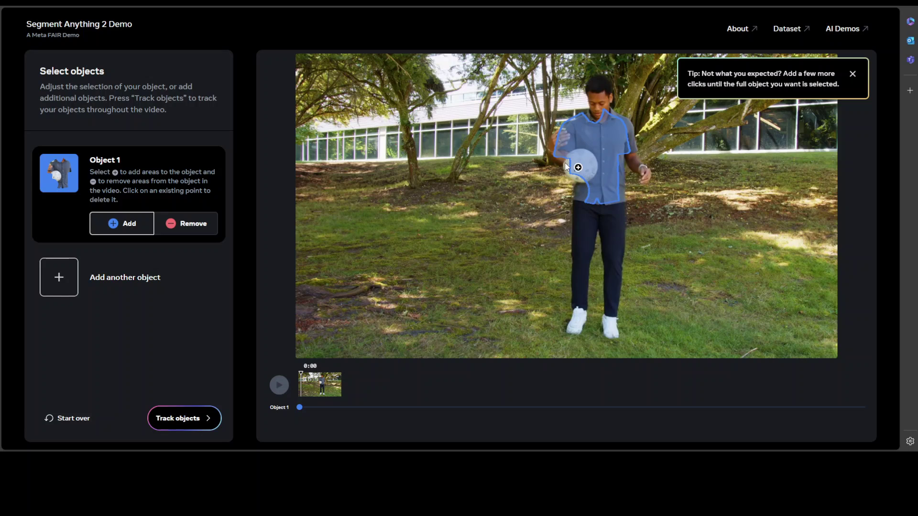
click(853, 74)
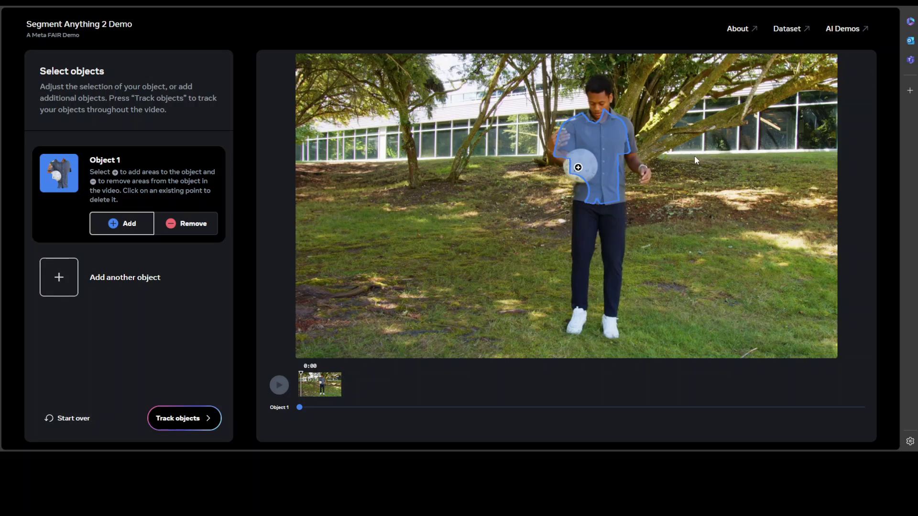
click(574, 176)
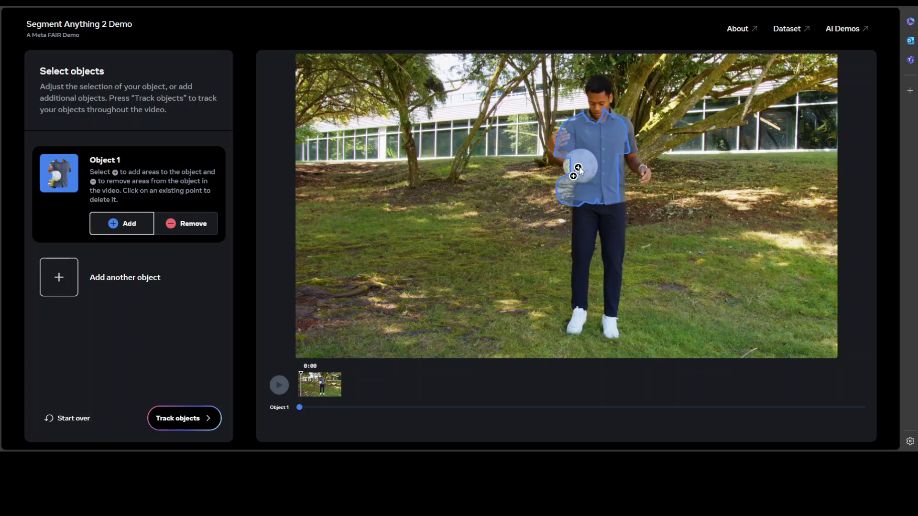
click(578, 168)
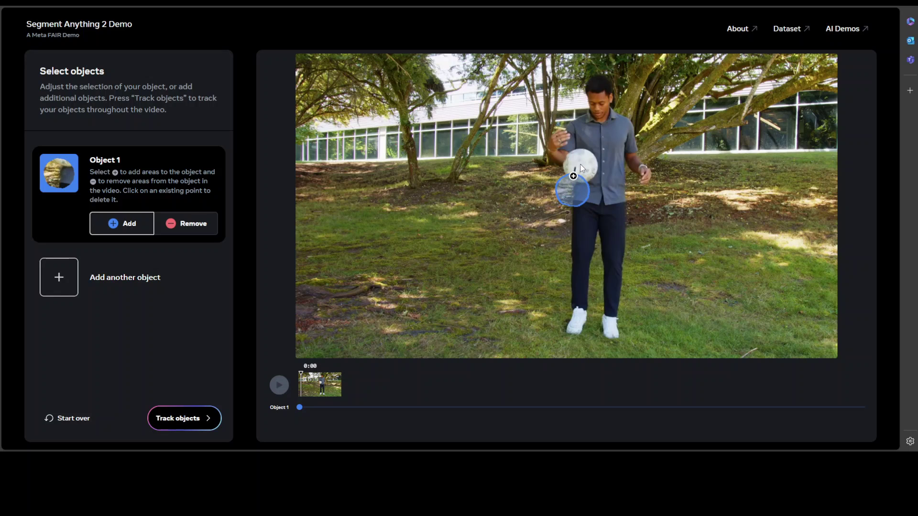
click(581, 164)
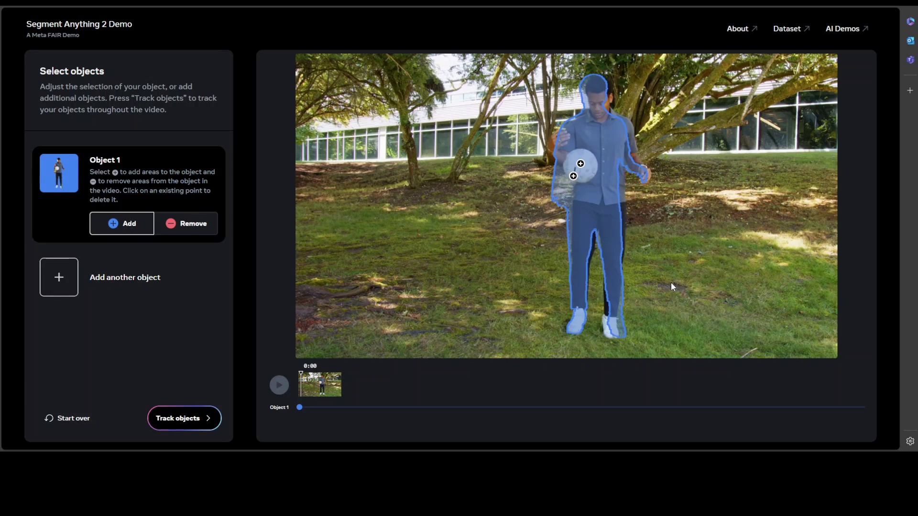
click(580, 164)
click(573, 176)
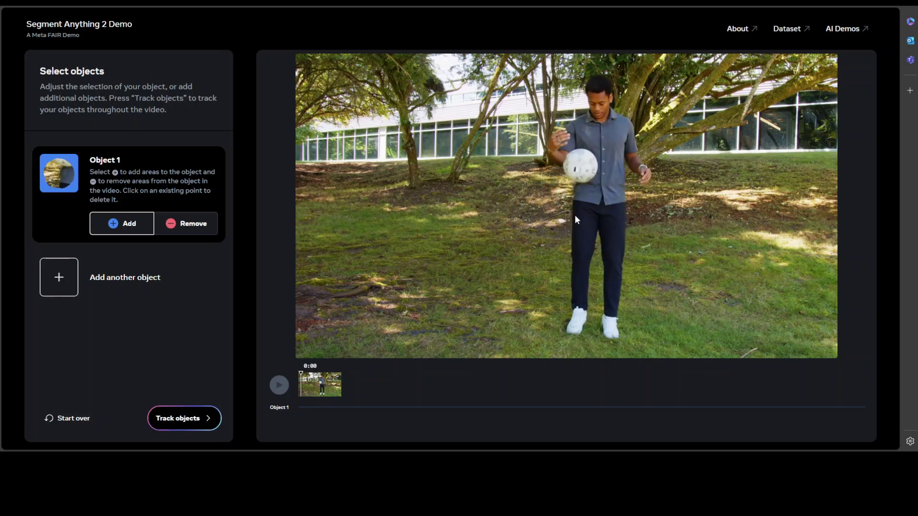
click(586, 160)
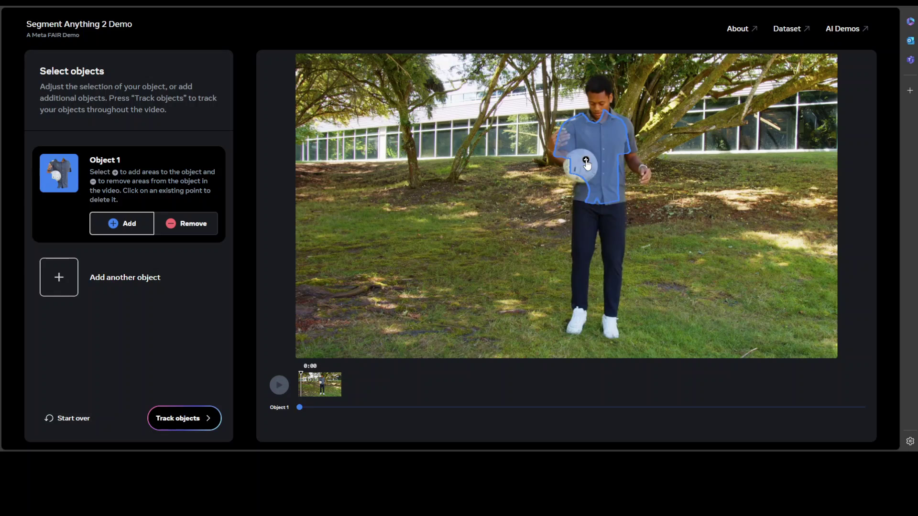
click(569, 171)
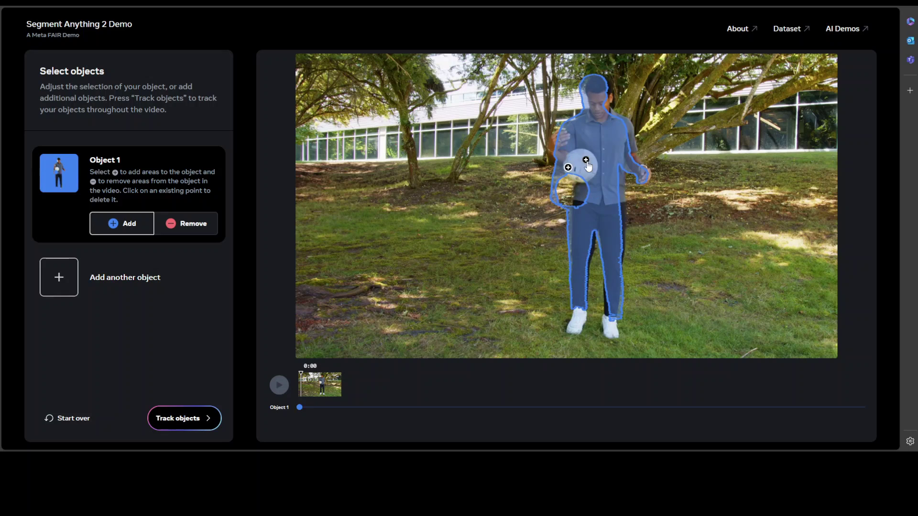
click(586, 160)
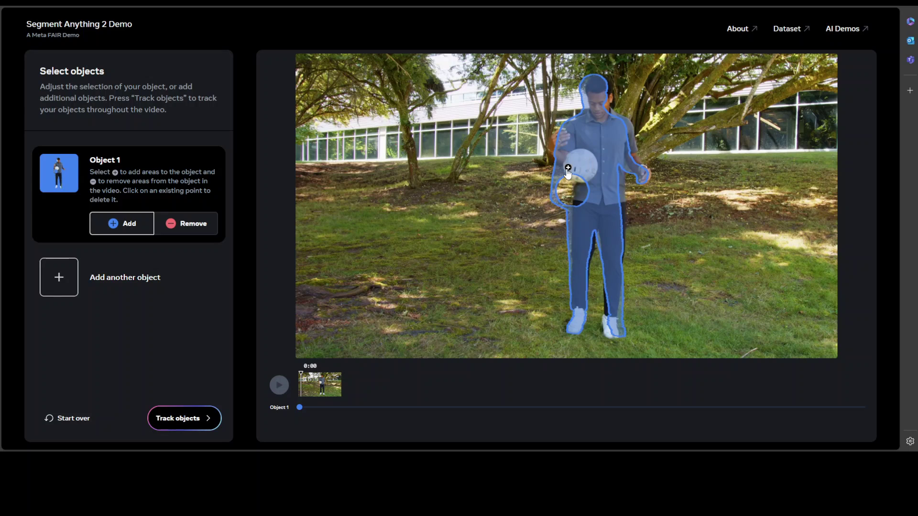
click(567, 170)
click(576, 170)
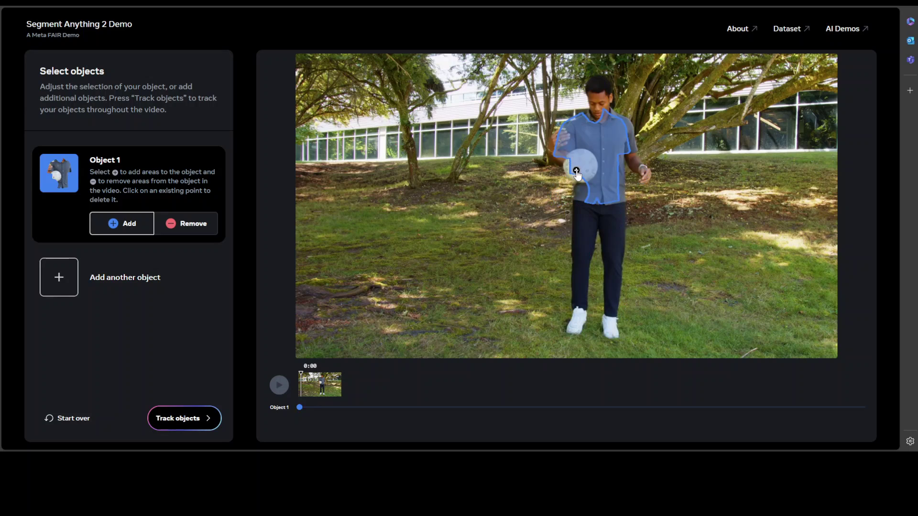
click(576, 176)
click(568, 166)
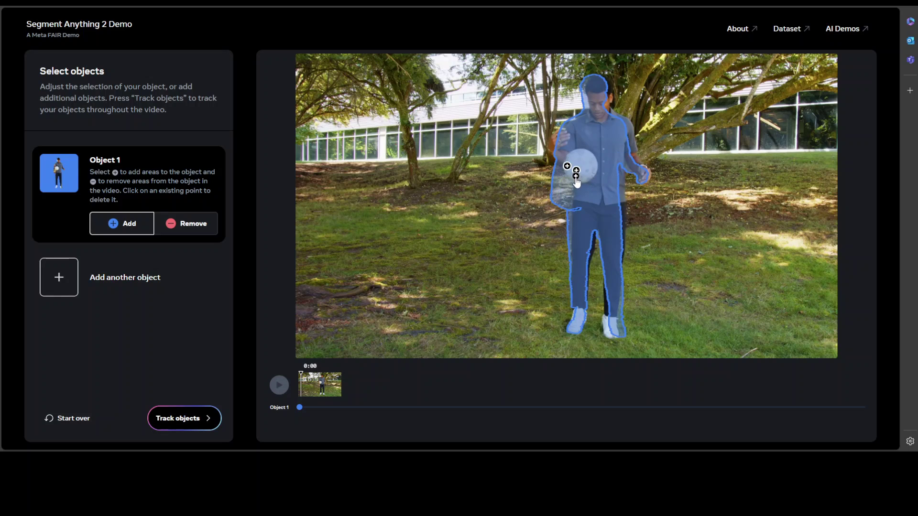
click(575, 176)
click(568, 167)
click(576, 170)
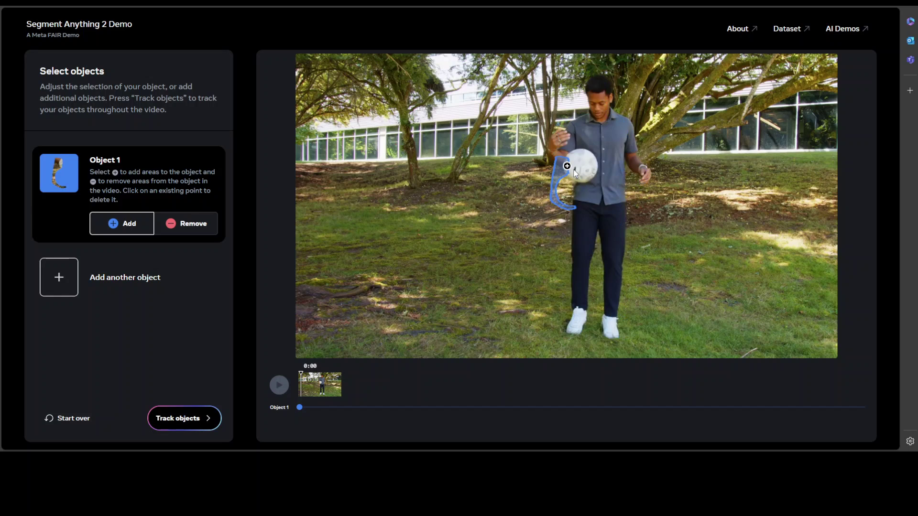
click(613, 330)
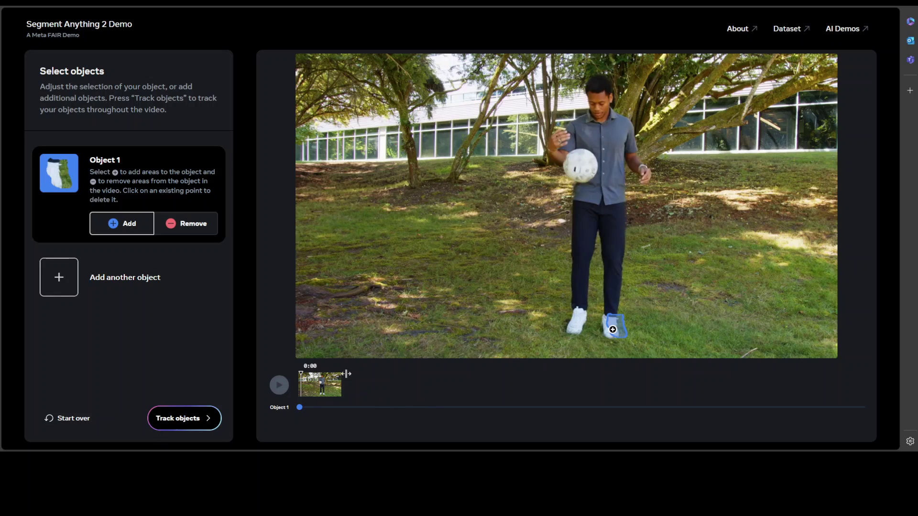
click(70, 419)
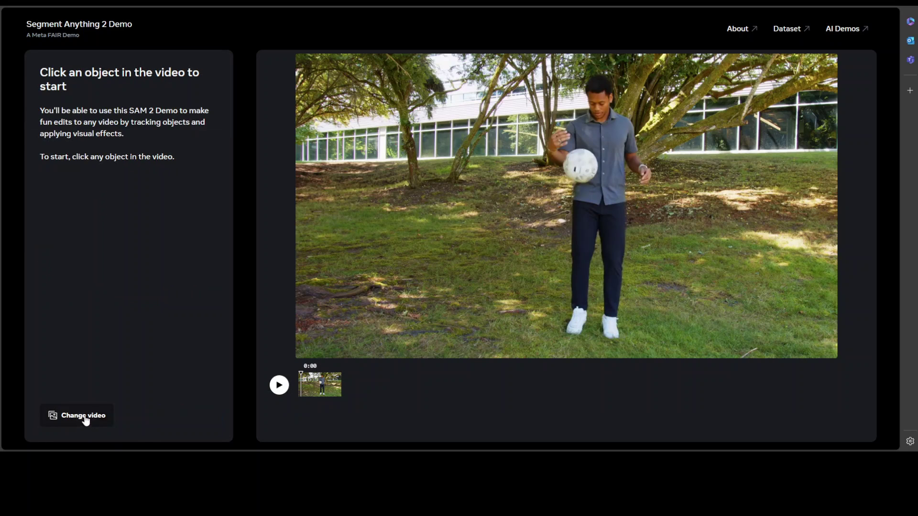
Load the 2:06 Google AI Studio screen capture, play and pause it, and click an object in it.
click(80, 422)
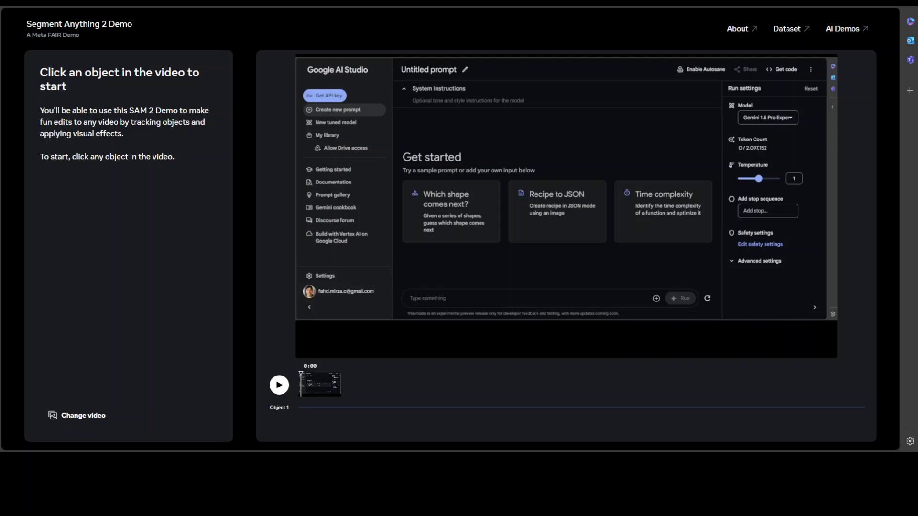
click(275, 389)
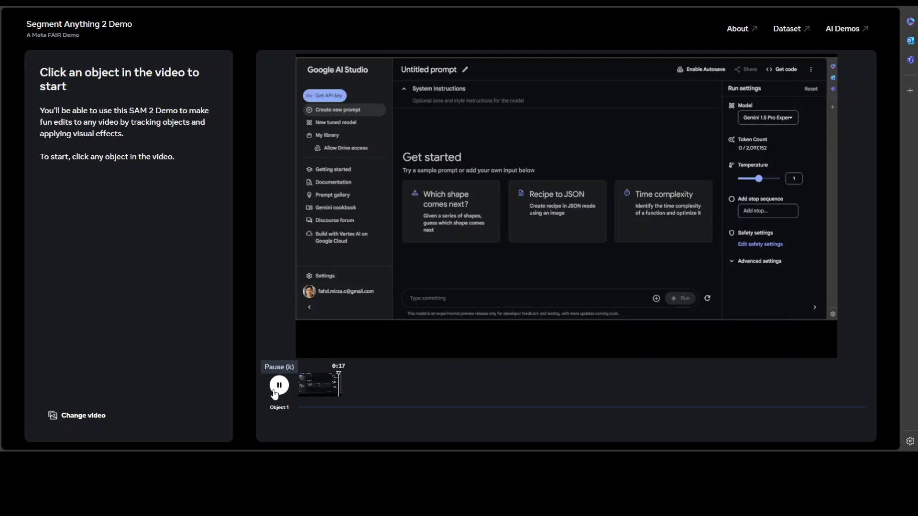
click(276, 392)
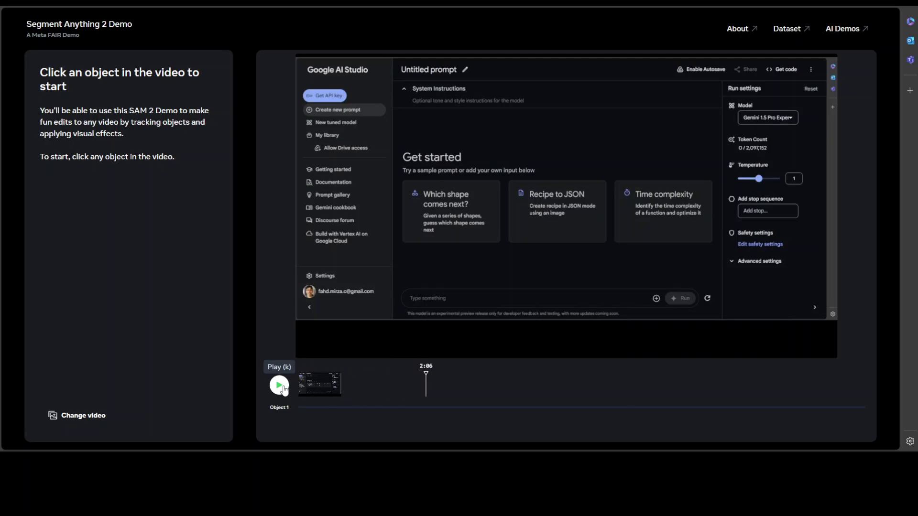
click(308, 295)
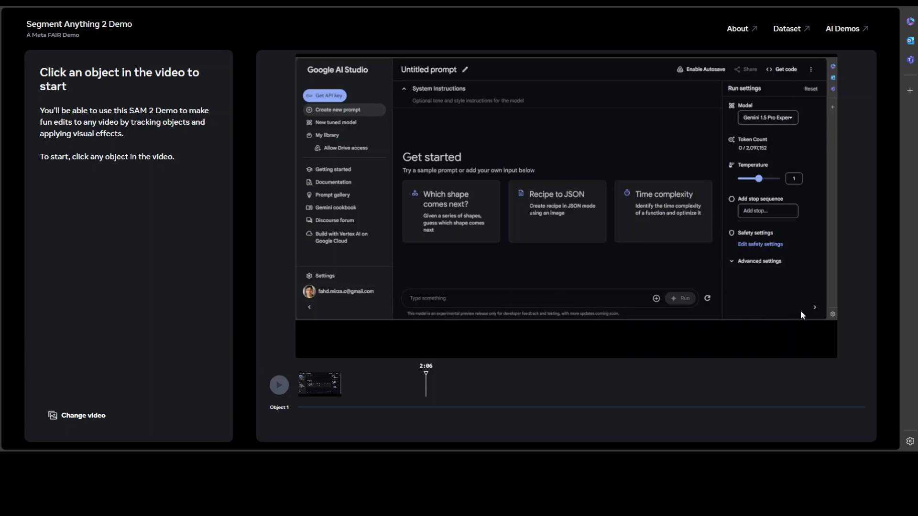
Scroll the video picker to the diverse content grid and load the clownfish-in-anemone video.
click(64, 415)
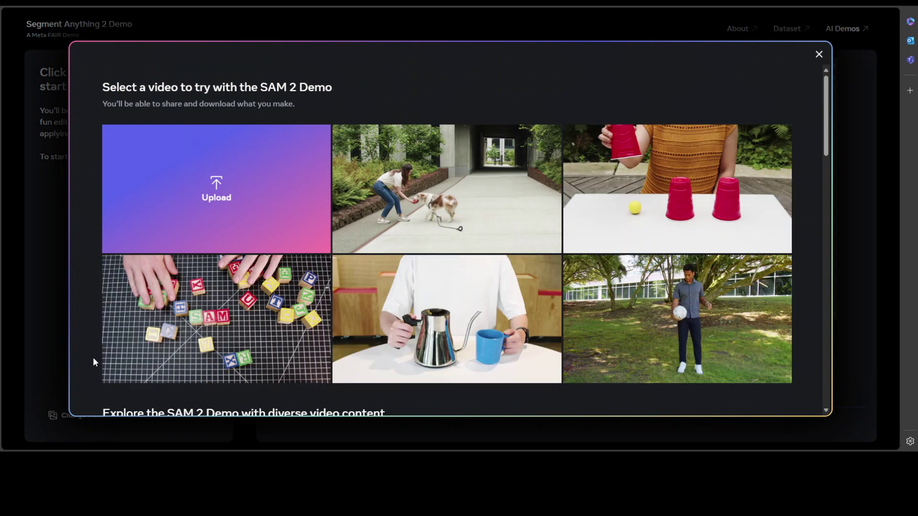
scroll(510, 245, down, 1)
scroll(510, 245, down, 5)
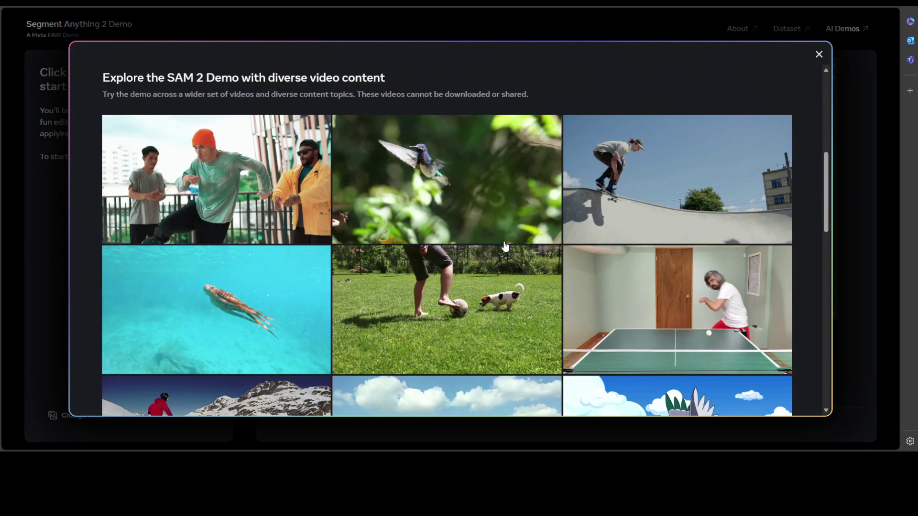
scroll(553, 243, down, 4)
scroll(552, 243, down, 9)
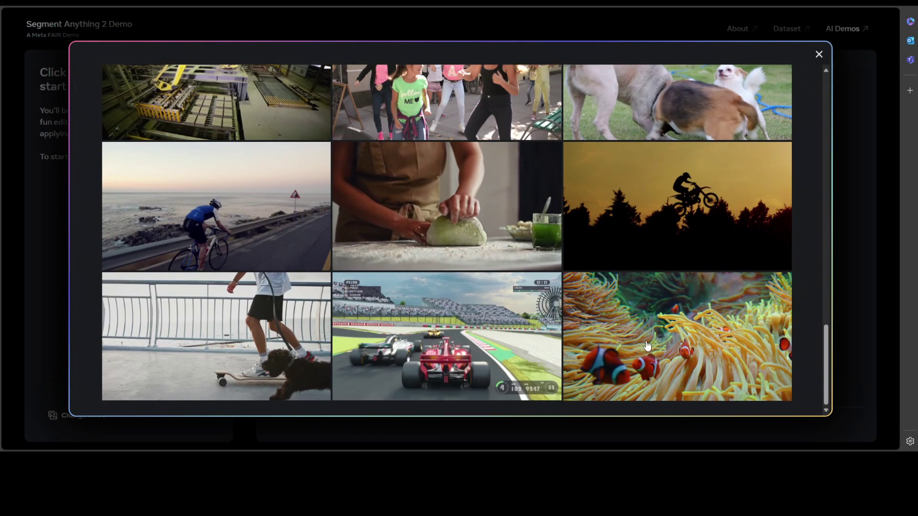
click(646, 345)
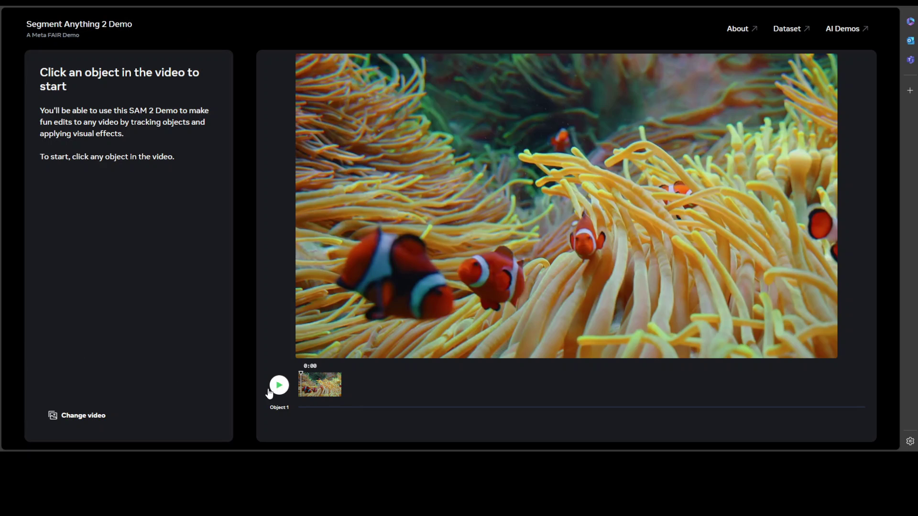
Mask the big clownfish plus the right and two distant fish as Object 1, then close the tab.
click(402, 271)
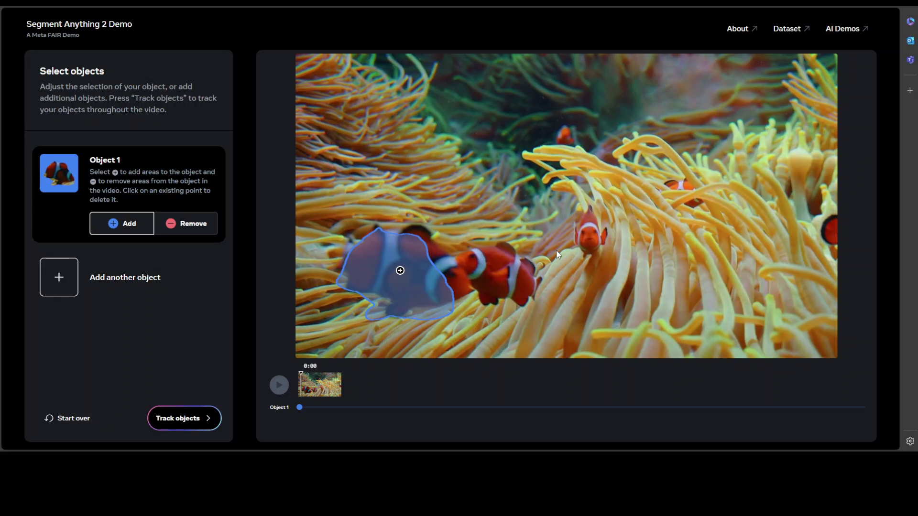
click(592, 236)
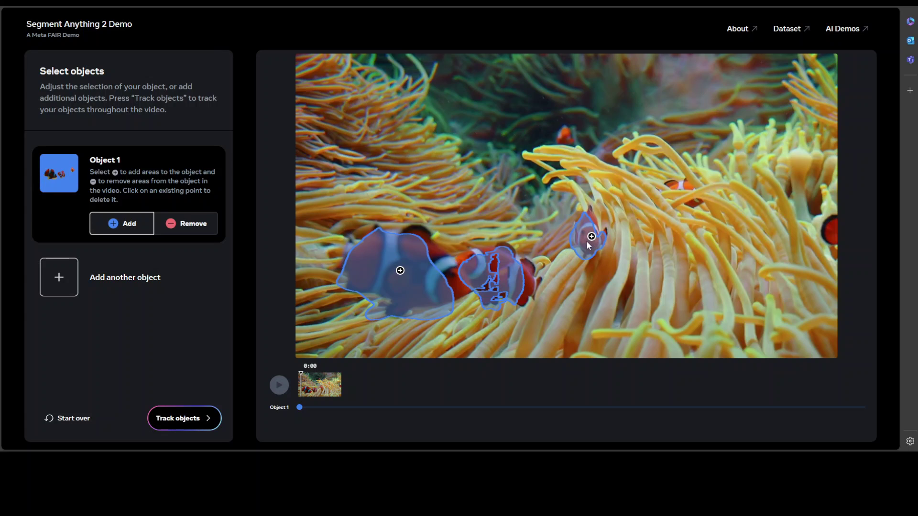
click(587, 242)
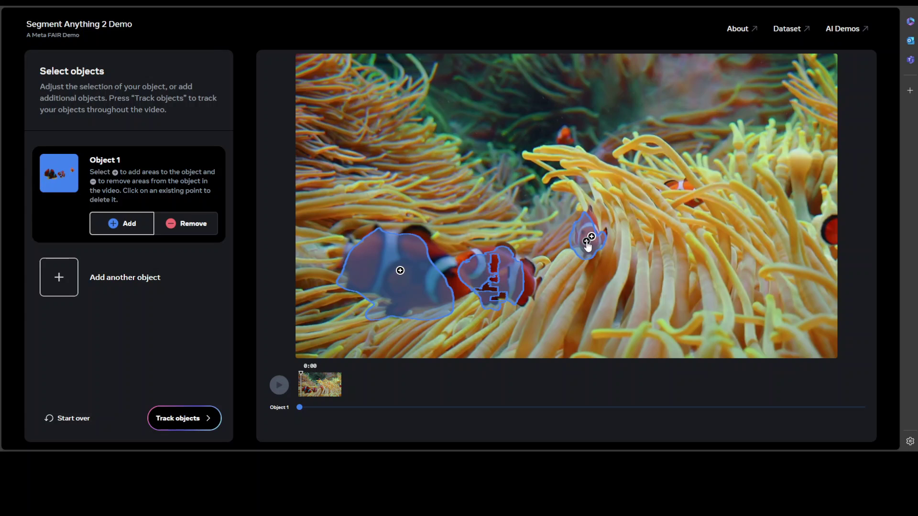
click(563, 135)
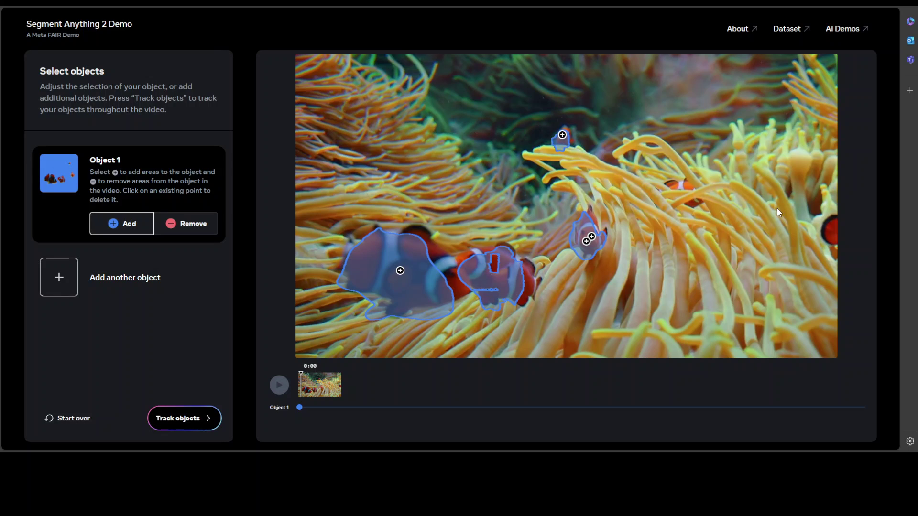
click(693, 120)
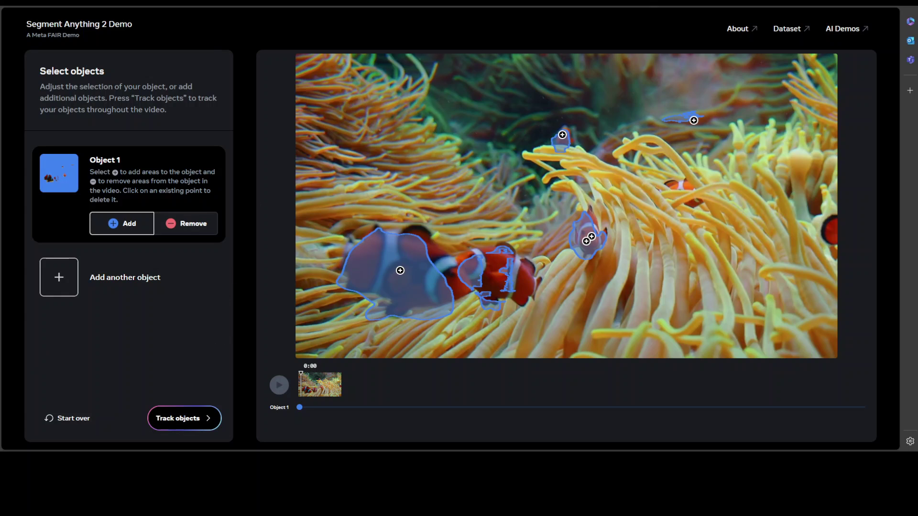
key(ctrl+w)
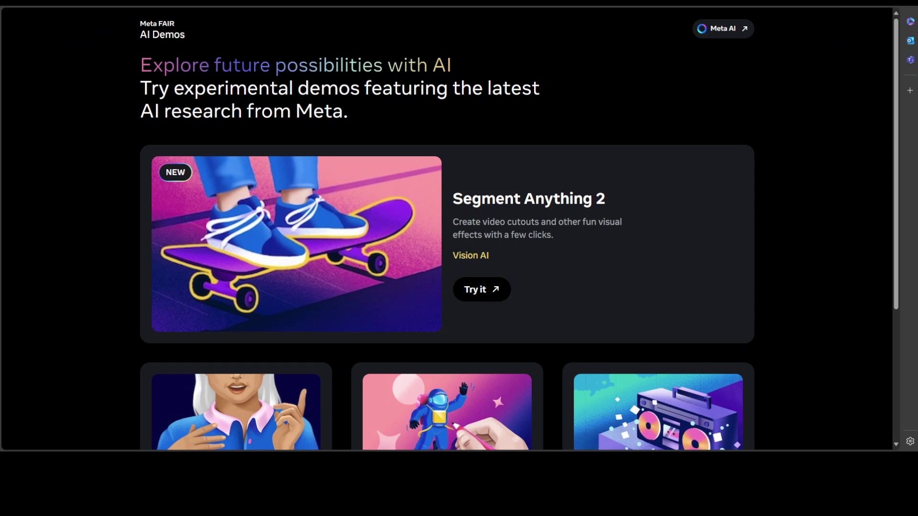
Start the Animated Drawings demo from its card and accept its terms.
scroll(564, 260, down, 4)
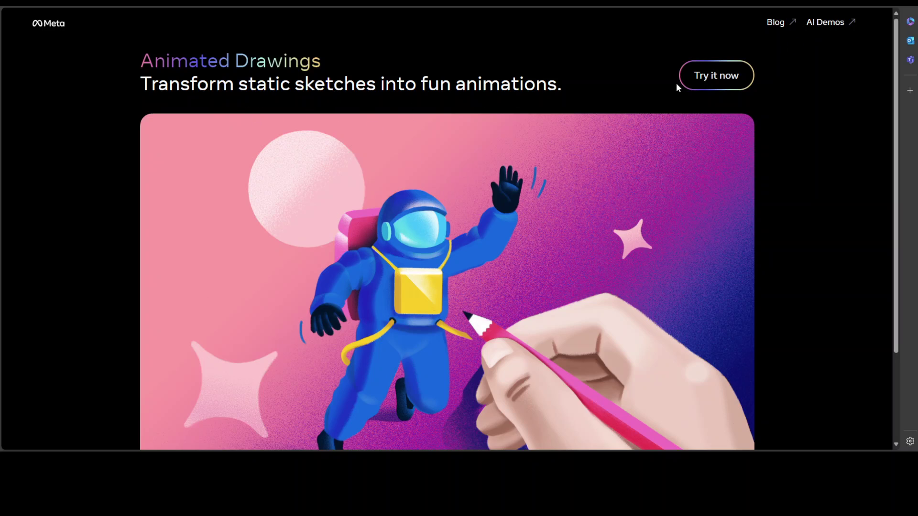
click(721, 83)
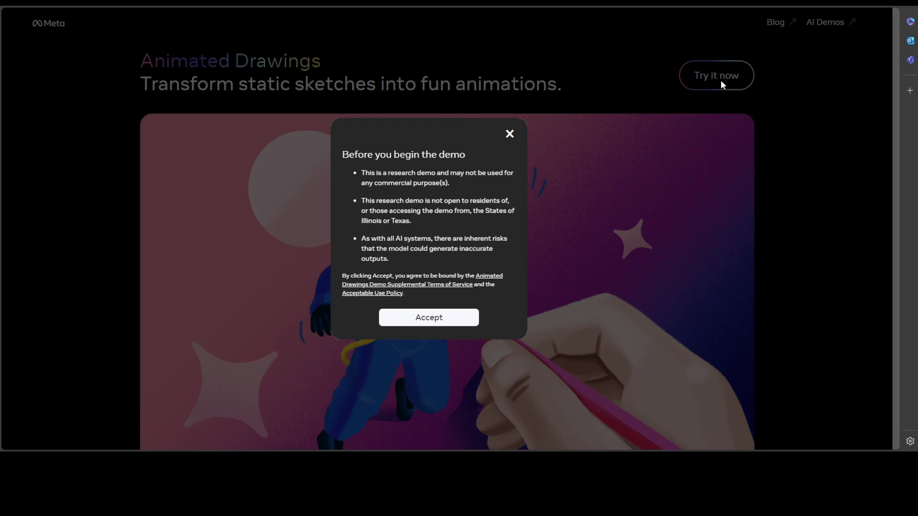
click(432, 319)
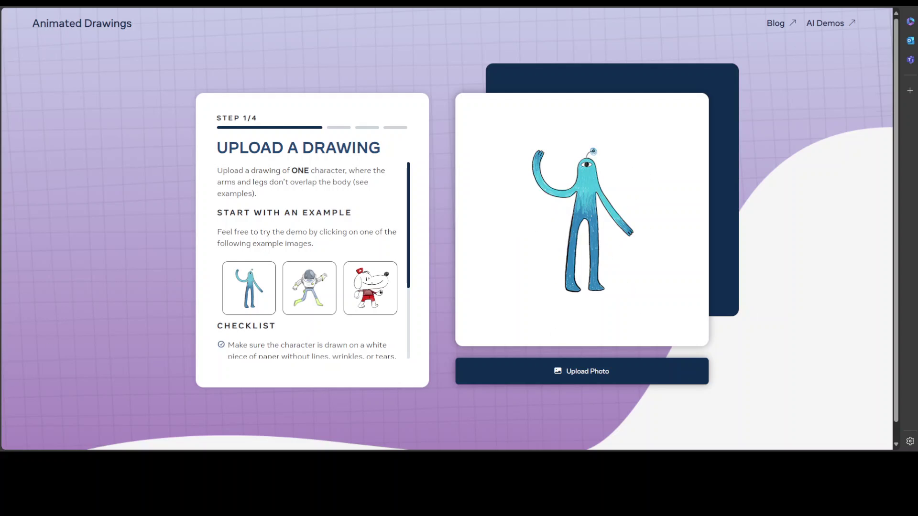
Pick the red-capped dog example drawing and advance to the Find the Character step.
click(370, 288)
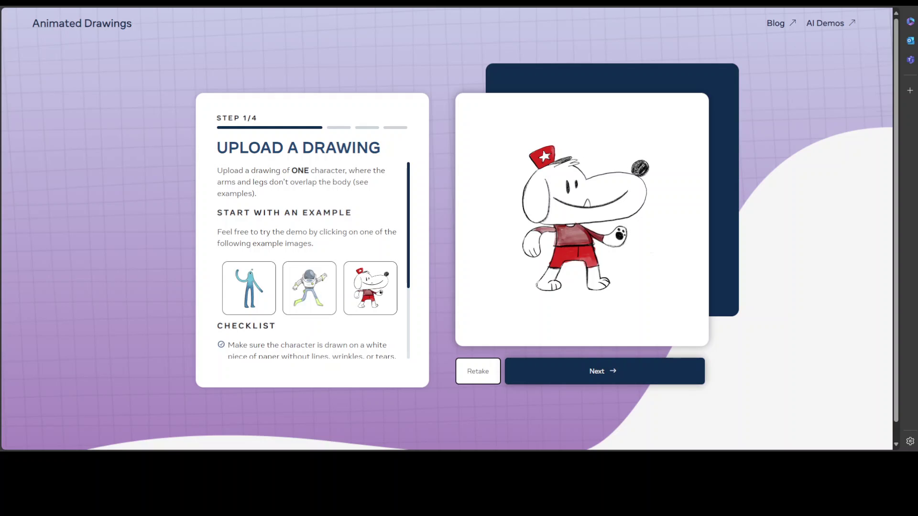
click(603, 373)
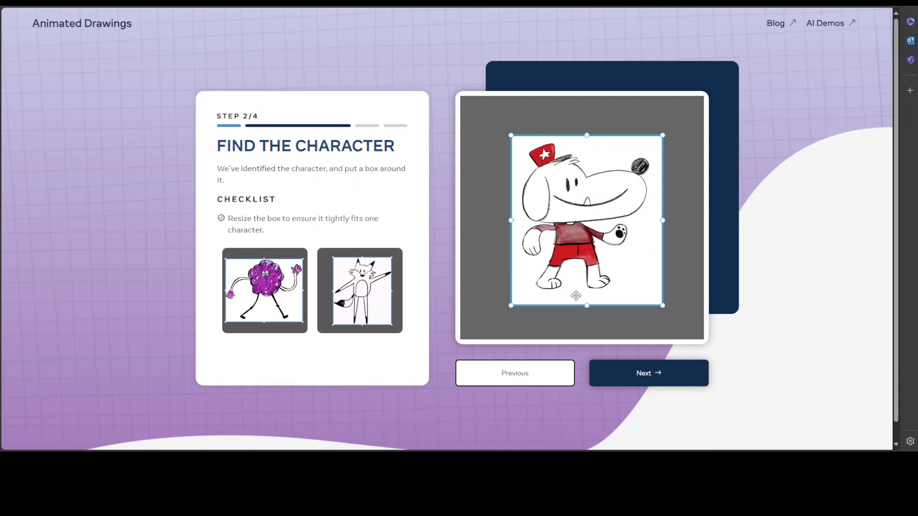
Accept the dog's box and mask, nudge the right-ear joint, and continue to Add Animation.
click(646, 374)
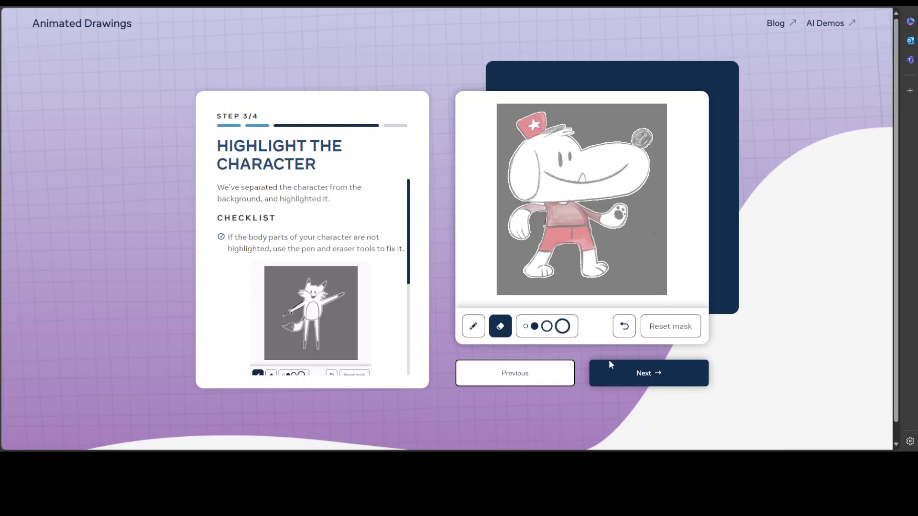
click(619, 377)
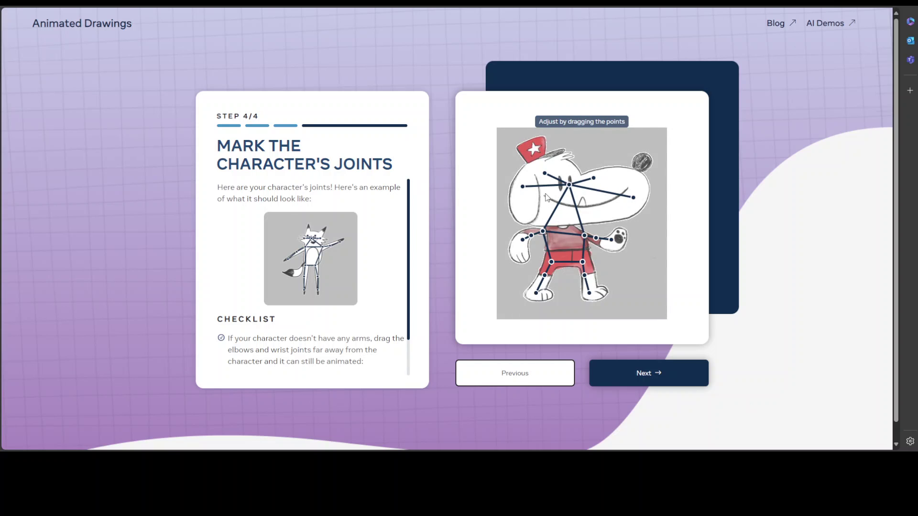
drag(523, 186, 547, 167)
click(651, 377)
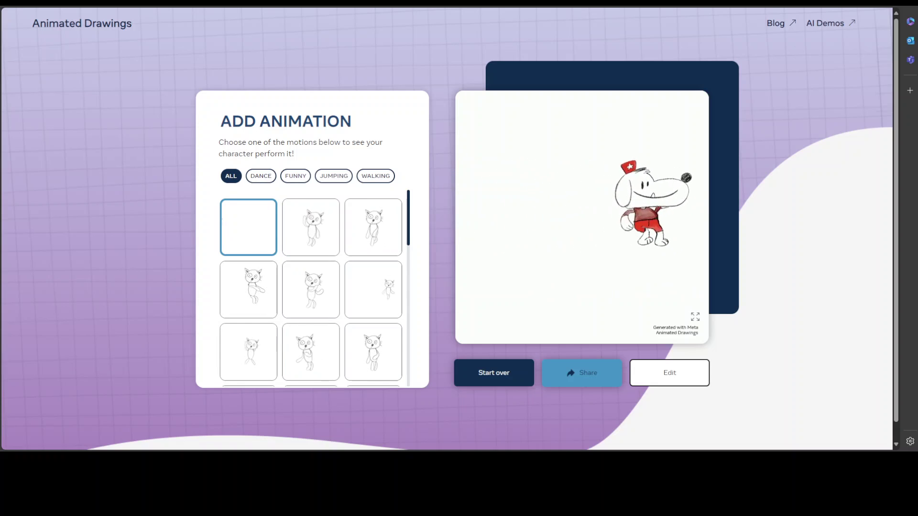
Animate the dog with the bottom-middle motion, then switch to the top-right motion.
click(313, 352)
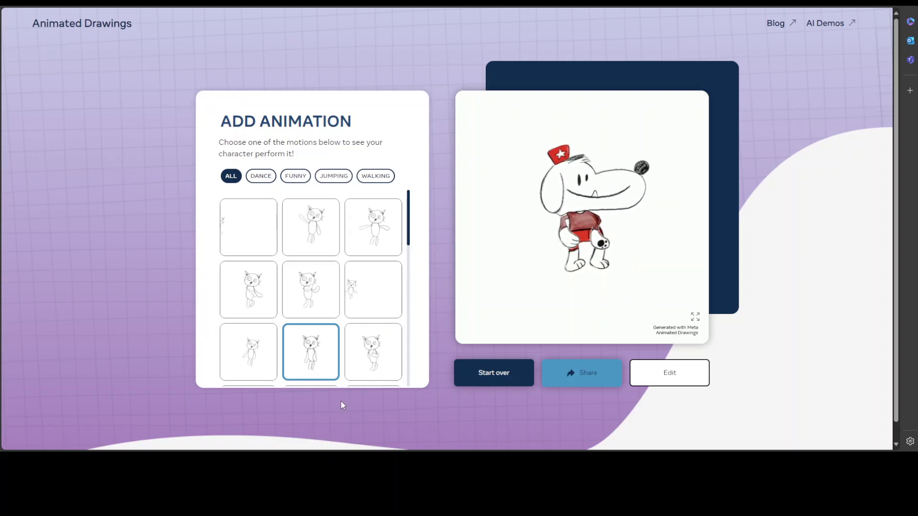
click(390, 235)
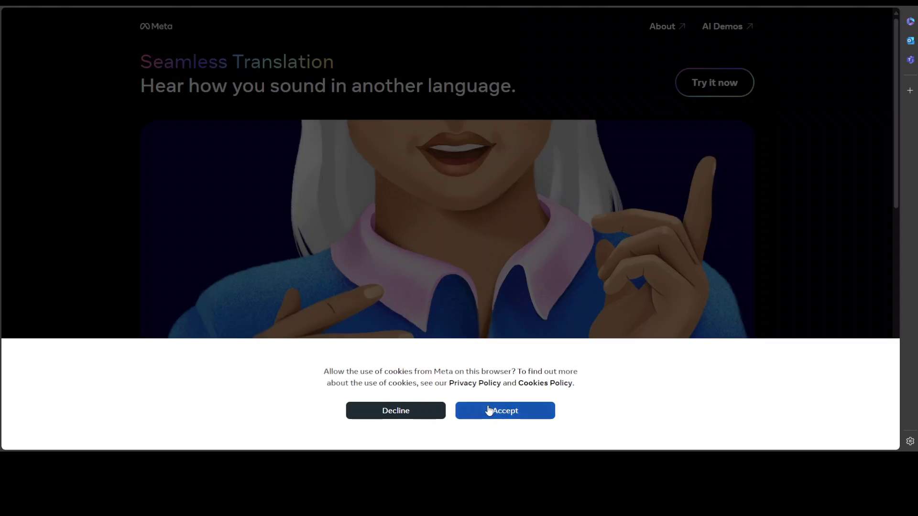
Accept the cookies and Seamless demo terms, then pick English to speak and Spanish to translate into.
click(489, 410)
click(708, 85)
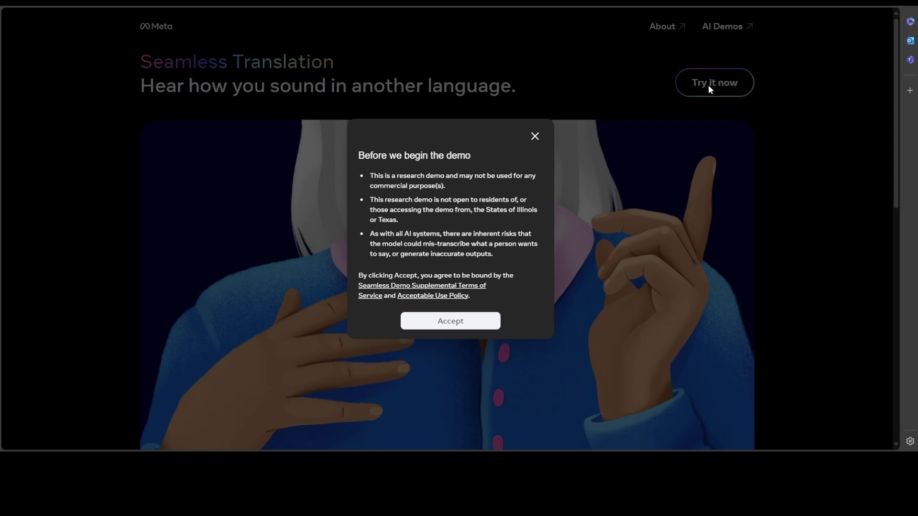
click(433, 321)
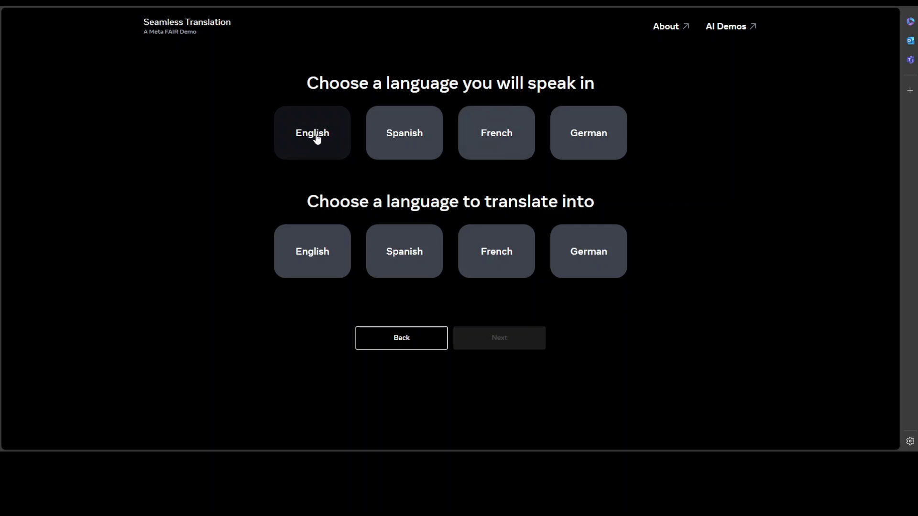
click(317, 138)
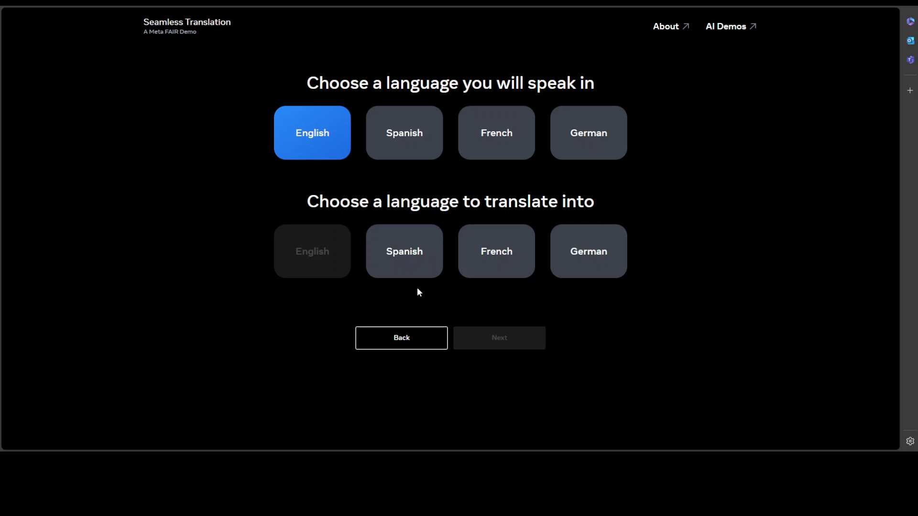
click(404, 268)
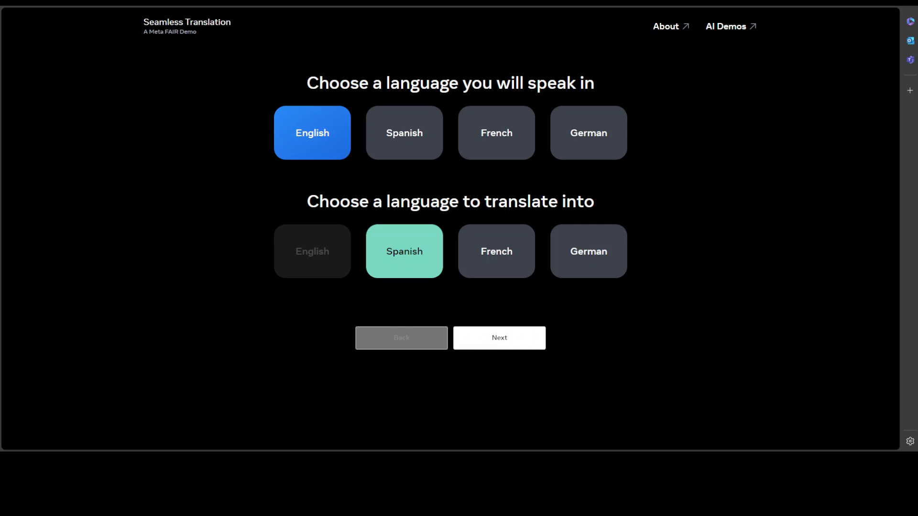
Continue to the 'Record yourself speaking' step, then leave Seamless Translation for the AI Demos page.
click(493, 341)
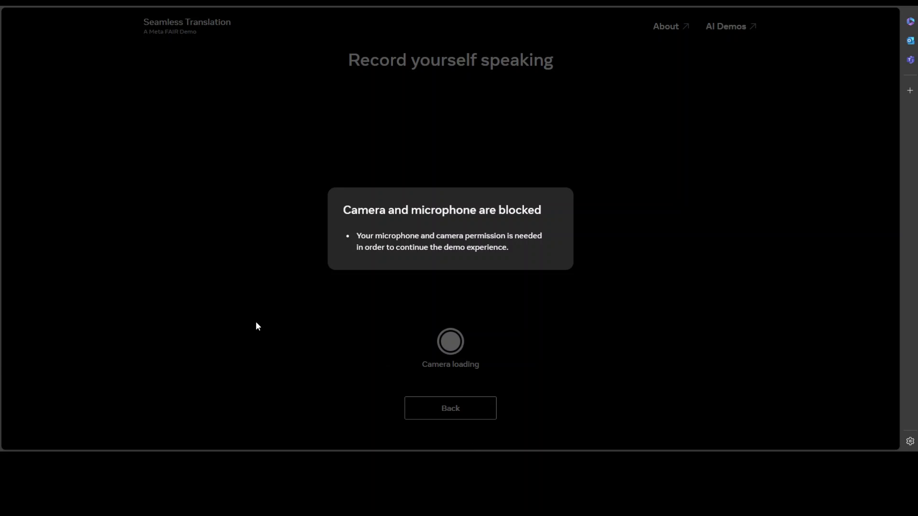
key(ctrl+w)
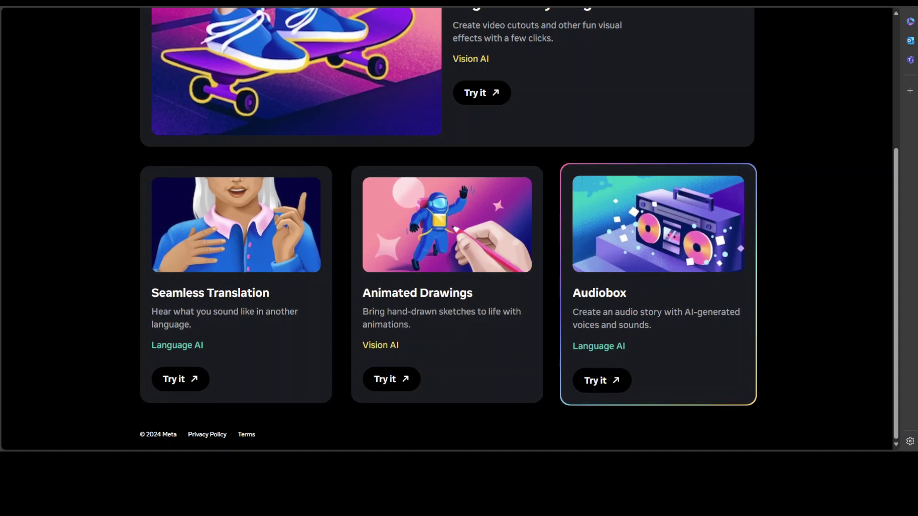
Launch Audiobox, accept its terms, skip the intro, and load the 'A summer story' example.
click(564, 289)
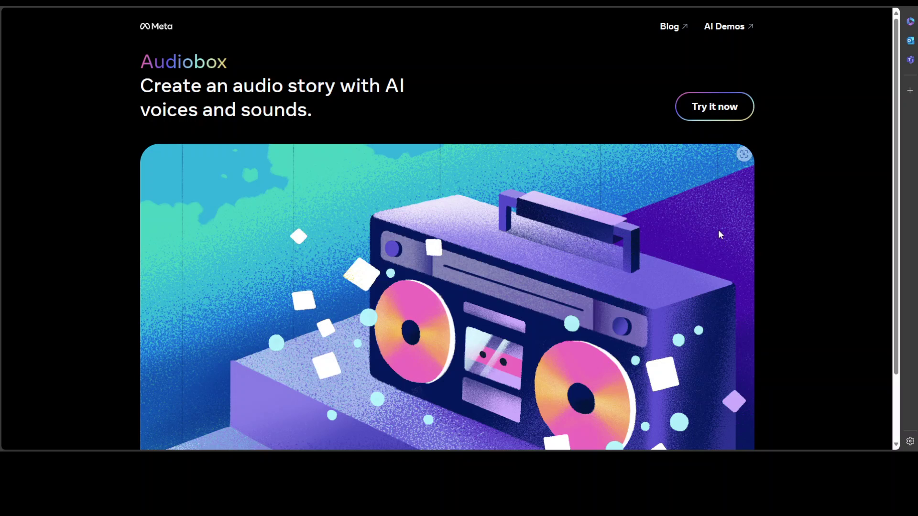
click(709, 110)
click(438, 352)
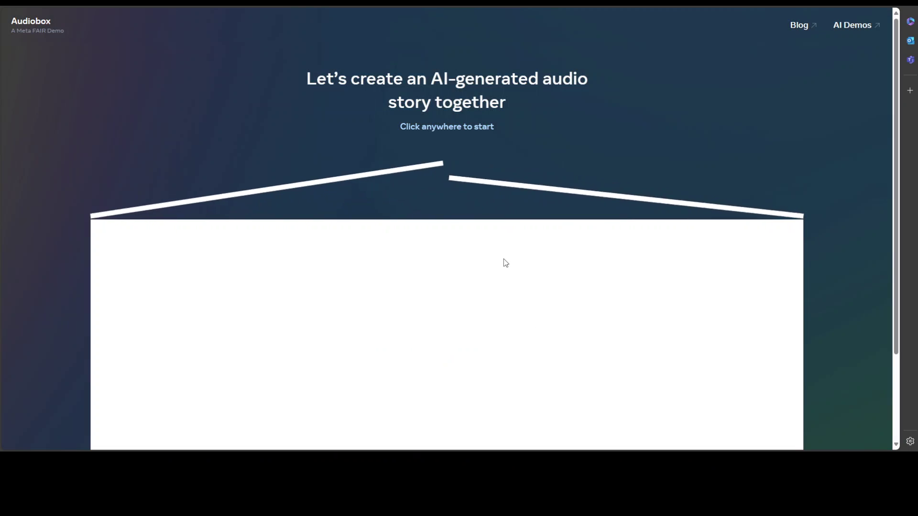
click(563, 274)
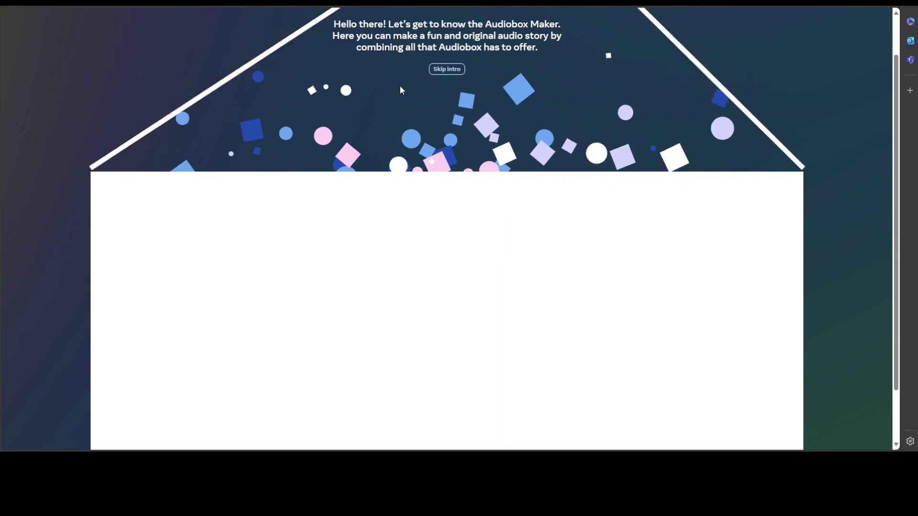
click(454, 71)
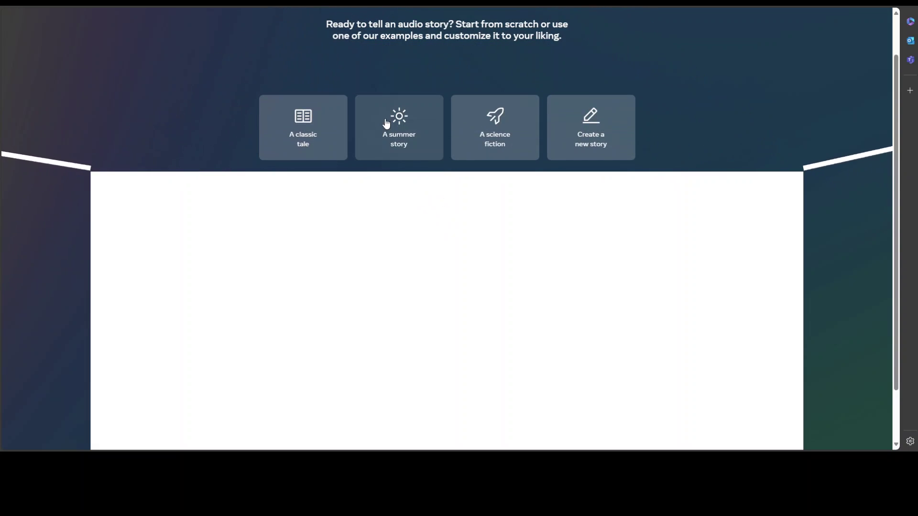
click(385, 120)
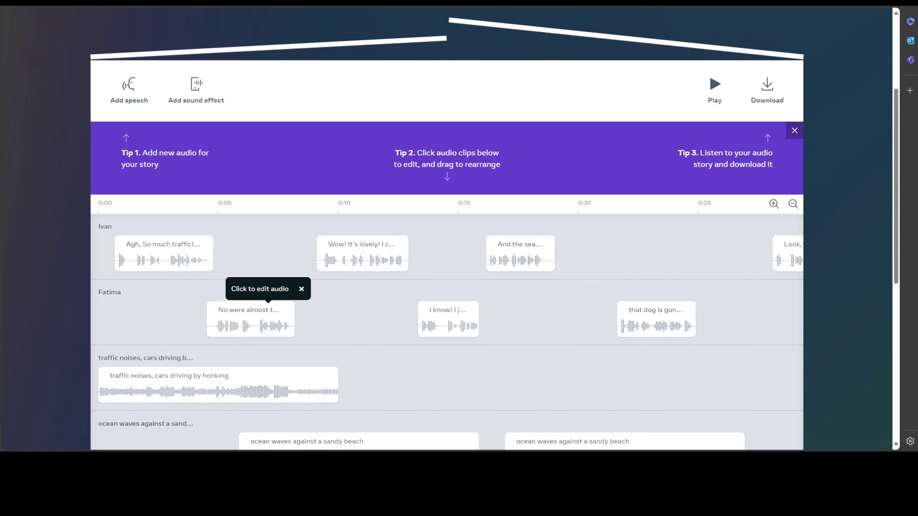
Shift the 'Wow! It's lovely!' clip to about 0:10 and open Edit speech for the ocean line.
scroll(447, 229, down, 1)
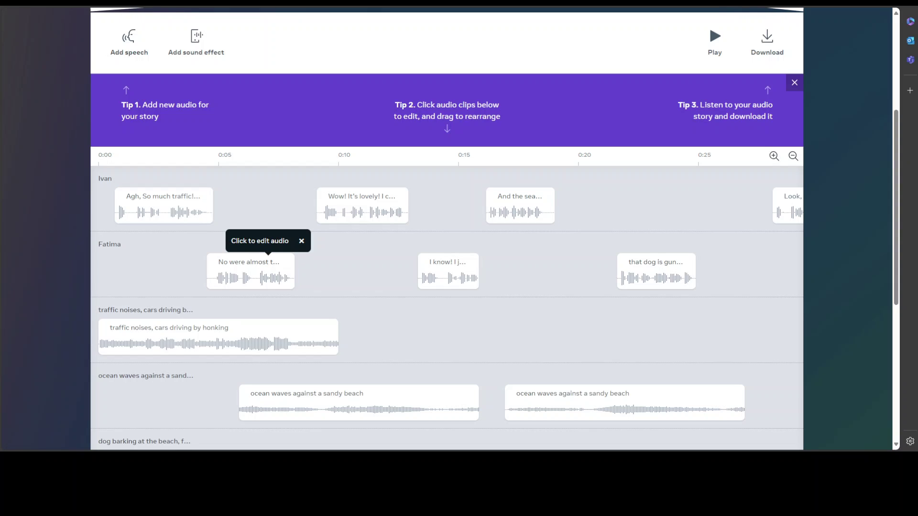
drag(385, 195, 416, 195)
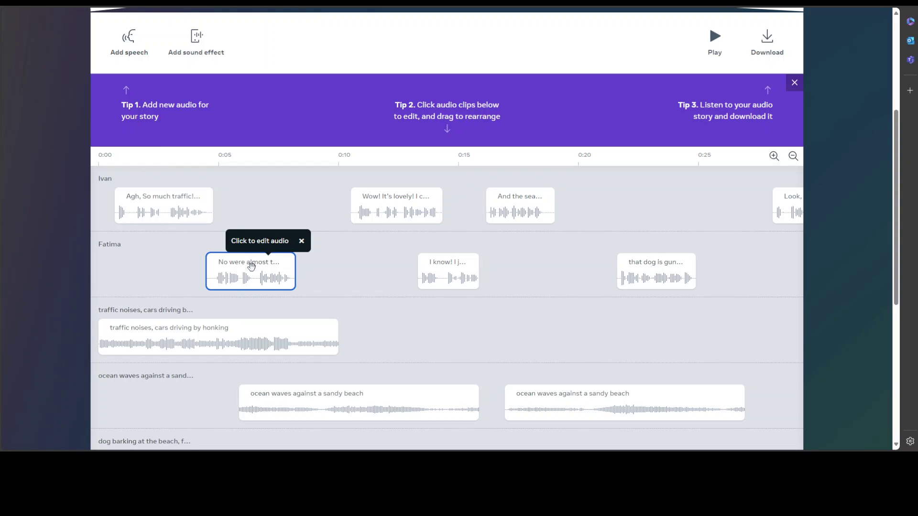
click(258, 277)
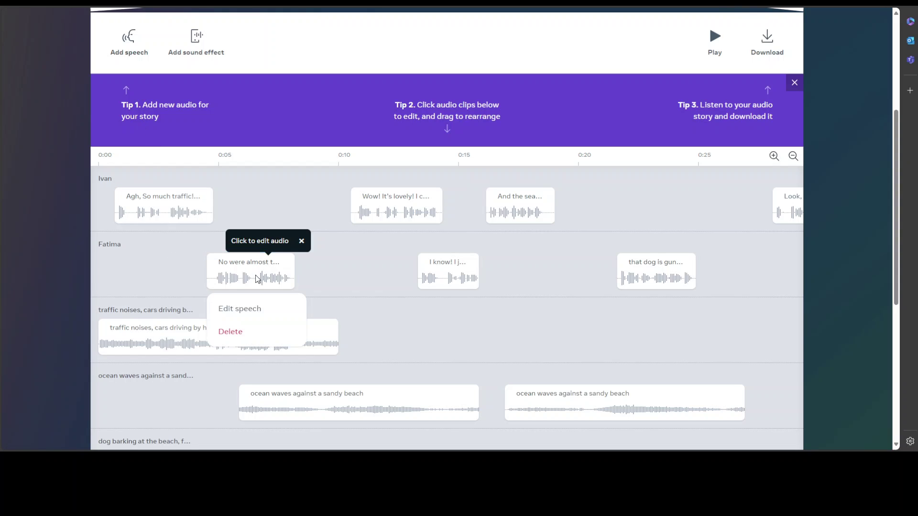
click(230, 310)
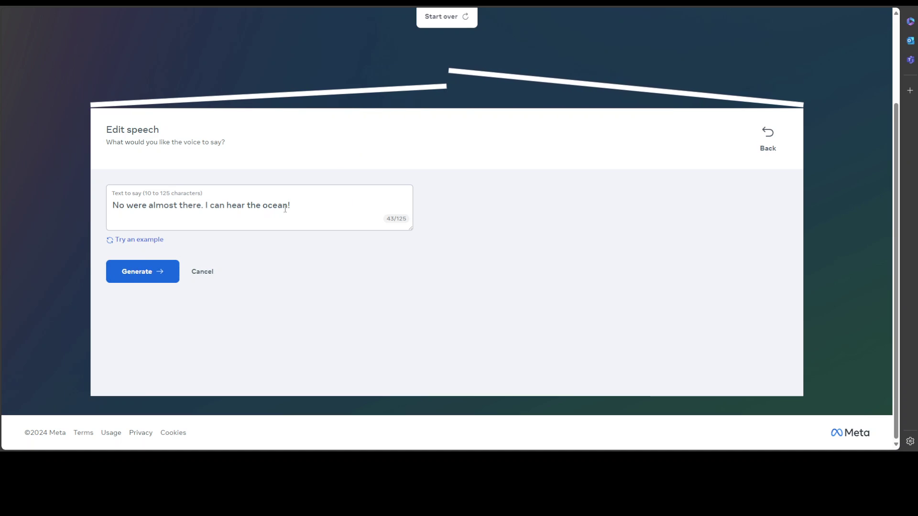
Replace the speech text with 'What a beautiful summer day', generate it, and return to the timeline.
drag(305, 206, 82, 207)
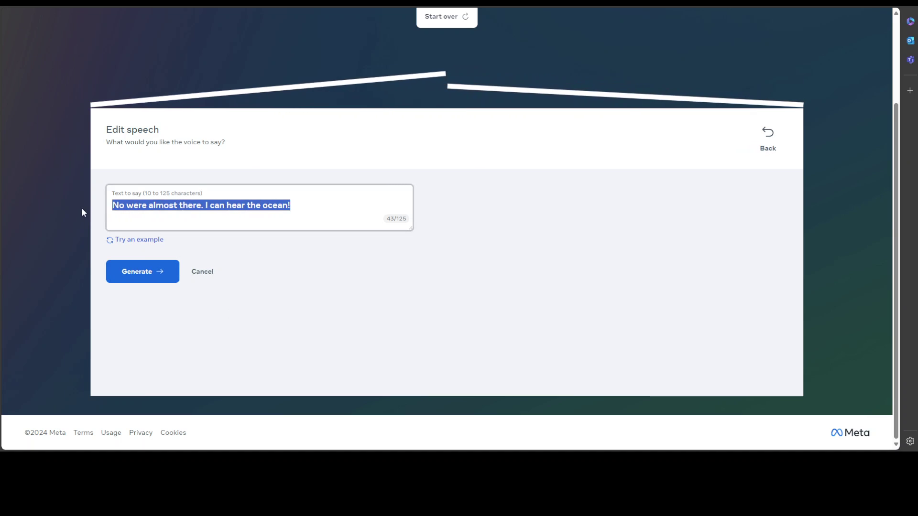
text(What a beautiful summer day)
click(142, 272)
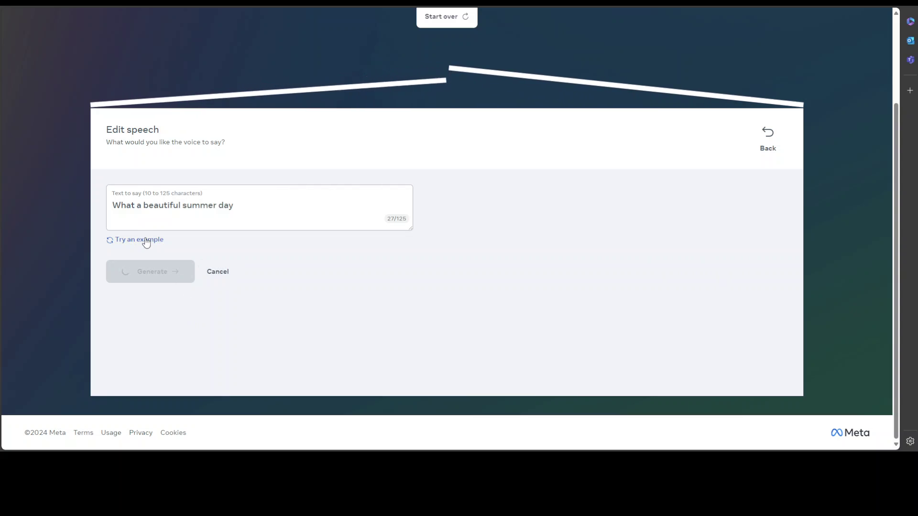
click(774, 132)
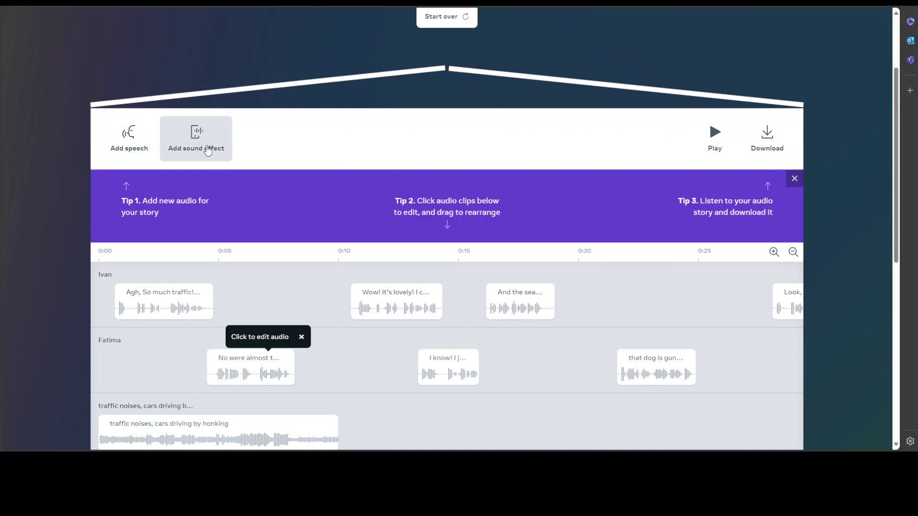
Play the summer story briefly, stop it, and return to the Meta AI Demos listing.
scroll(519, 255, down, 3)
scroll(526, 274, up, 1)
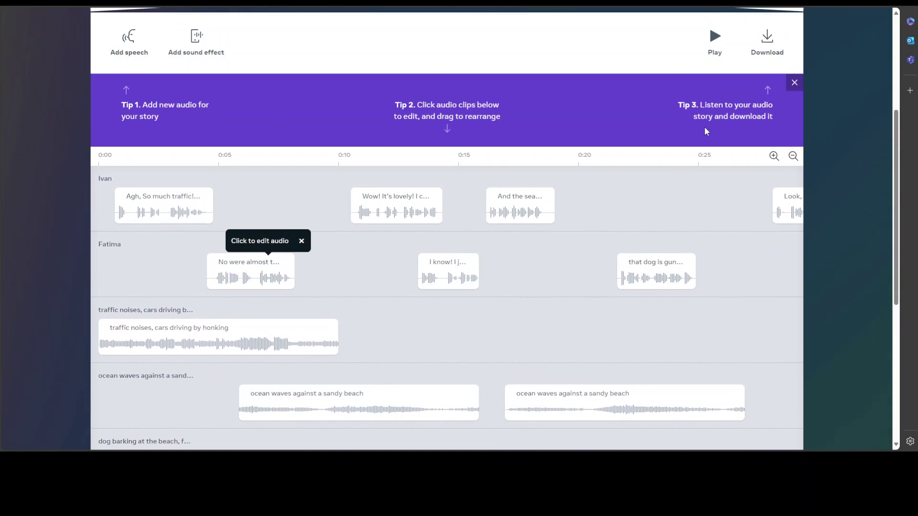
click(715, 55)
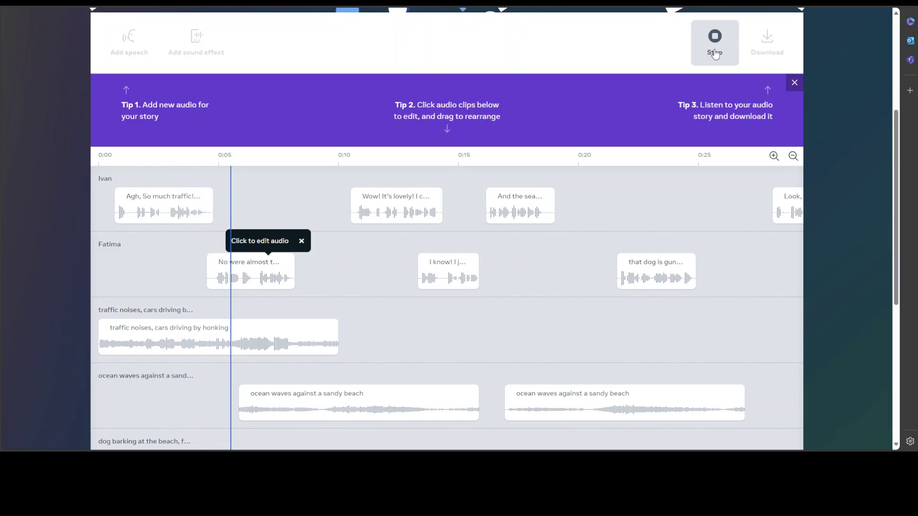
click(716, 54)
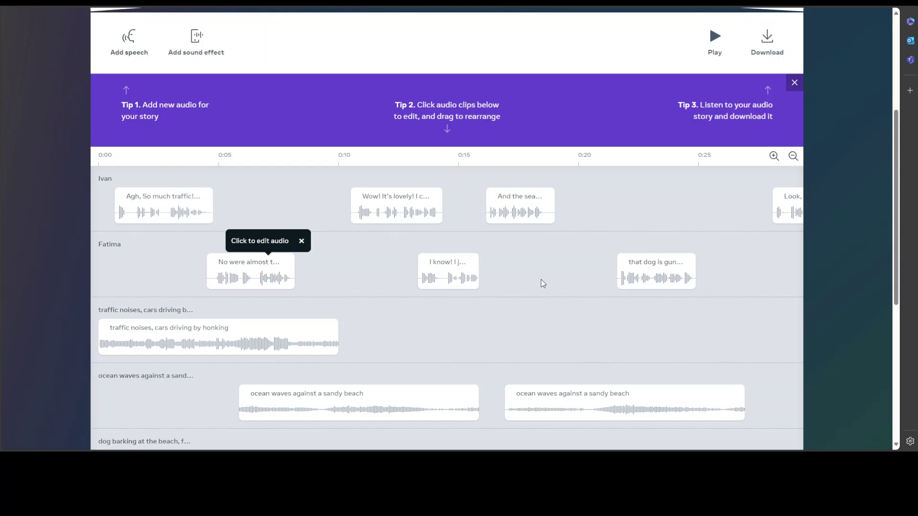
scroll(514, 311, down, 1)
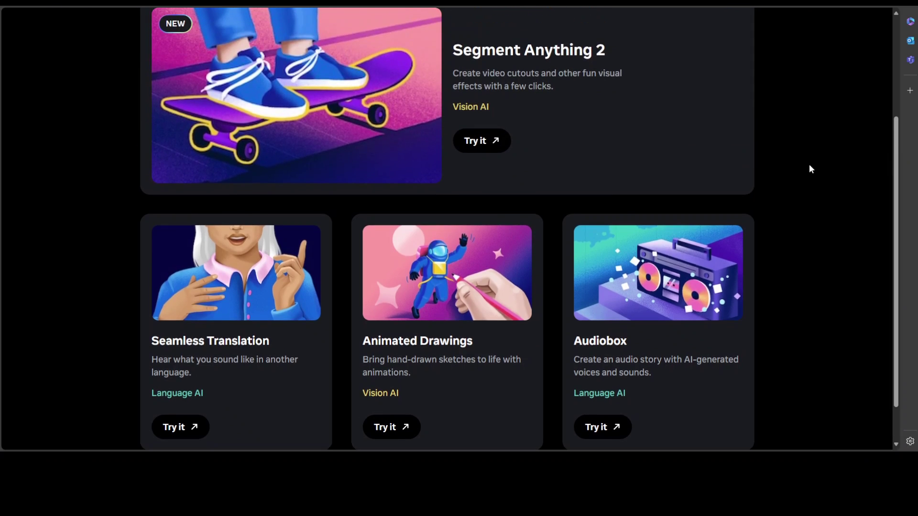
scroll(809, 163, up, 3)
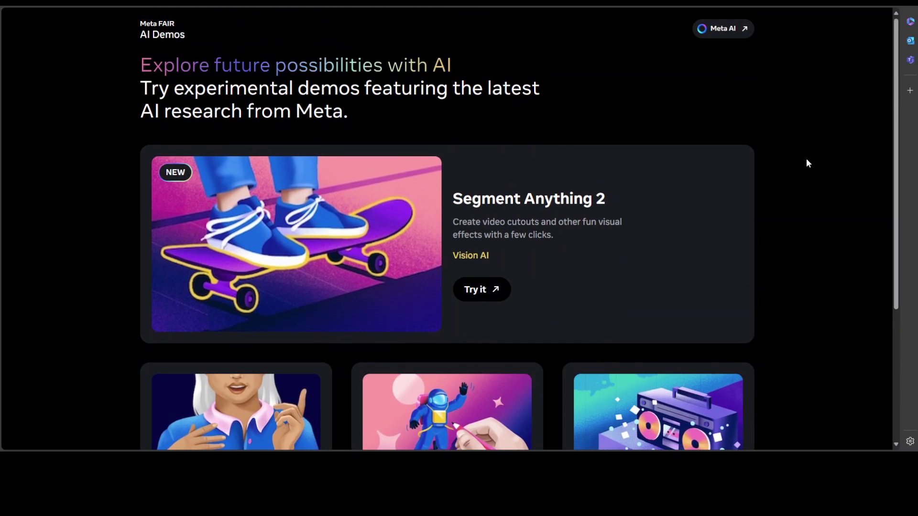